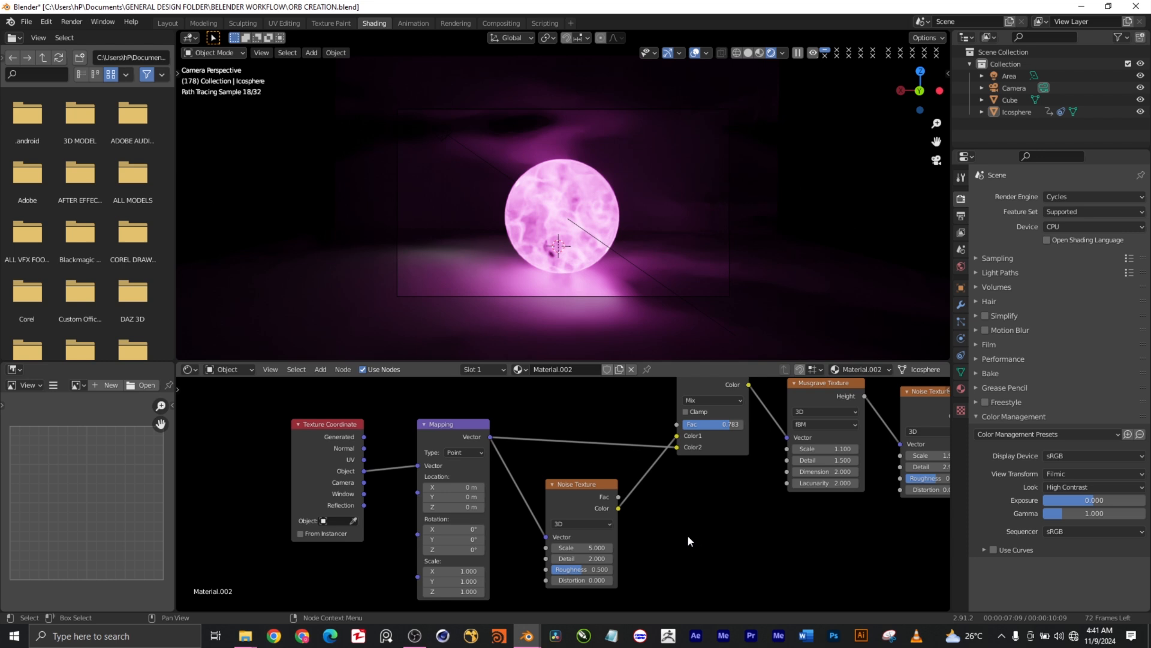
- Select the Icosphere so its glowing orb material nodes can be worked on
scroll(689, 533, down, 2)
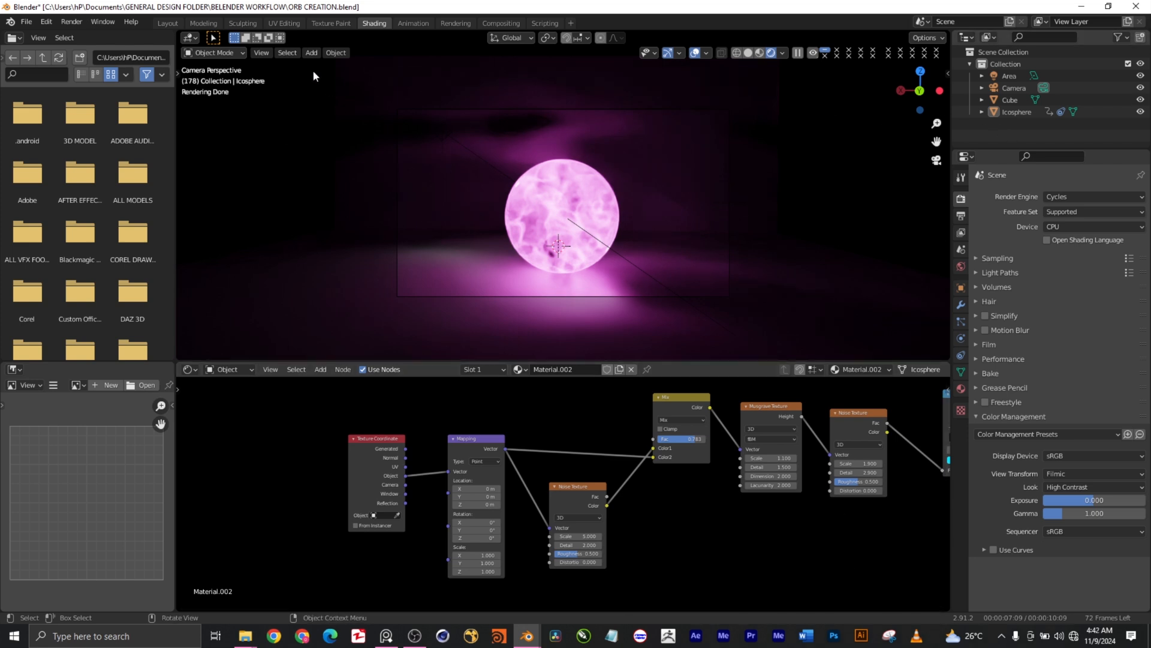
click(311, 54)
mouse_move(325, 67)
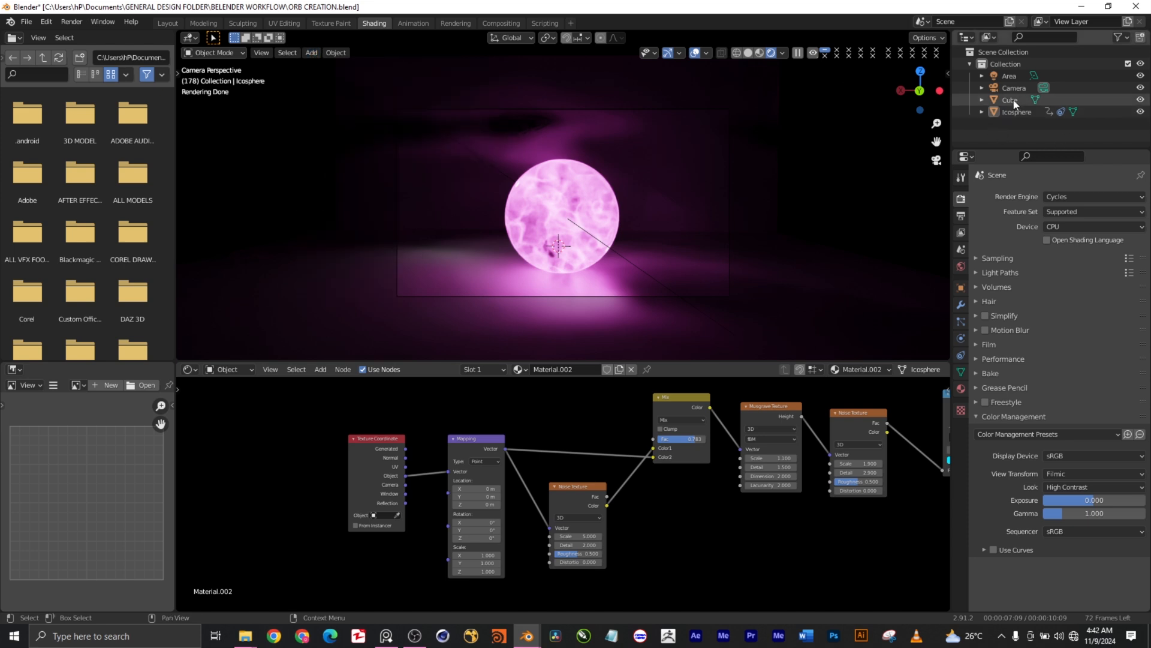
click(1018, 114)
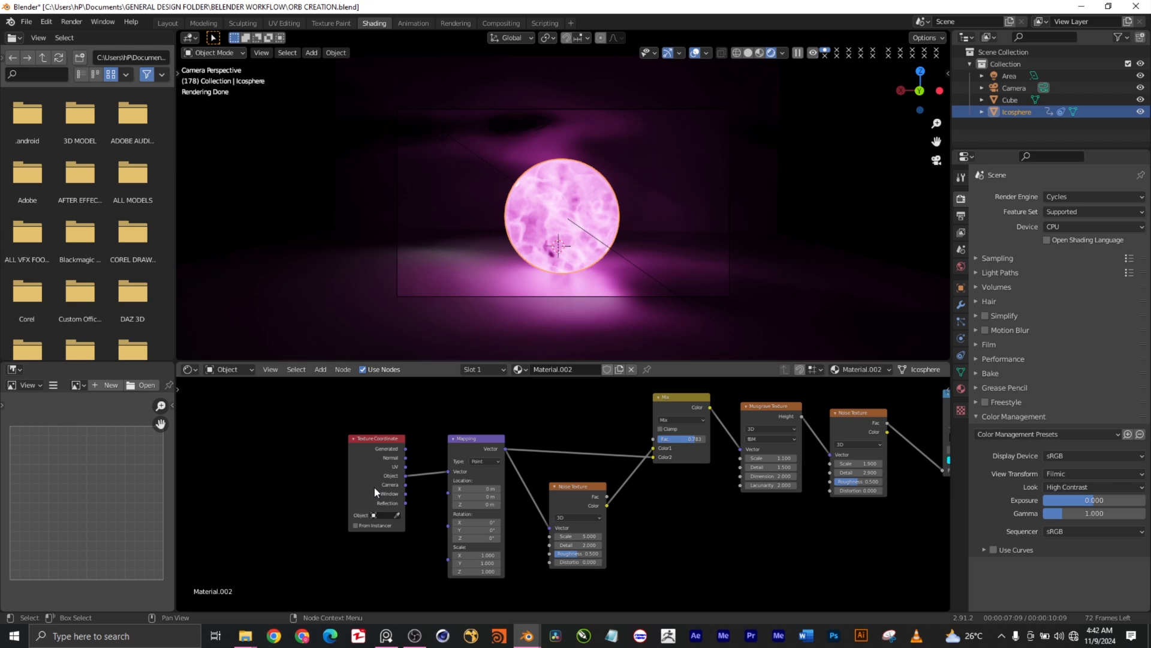
- Move the Texture Coordinate and Mapping nodes further away from the first Noise Texture node, keeping them side by side
scroll(374, 487, up, 2)
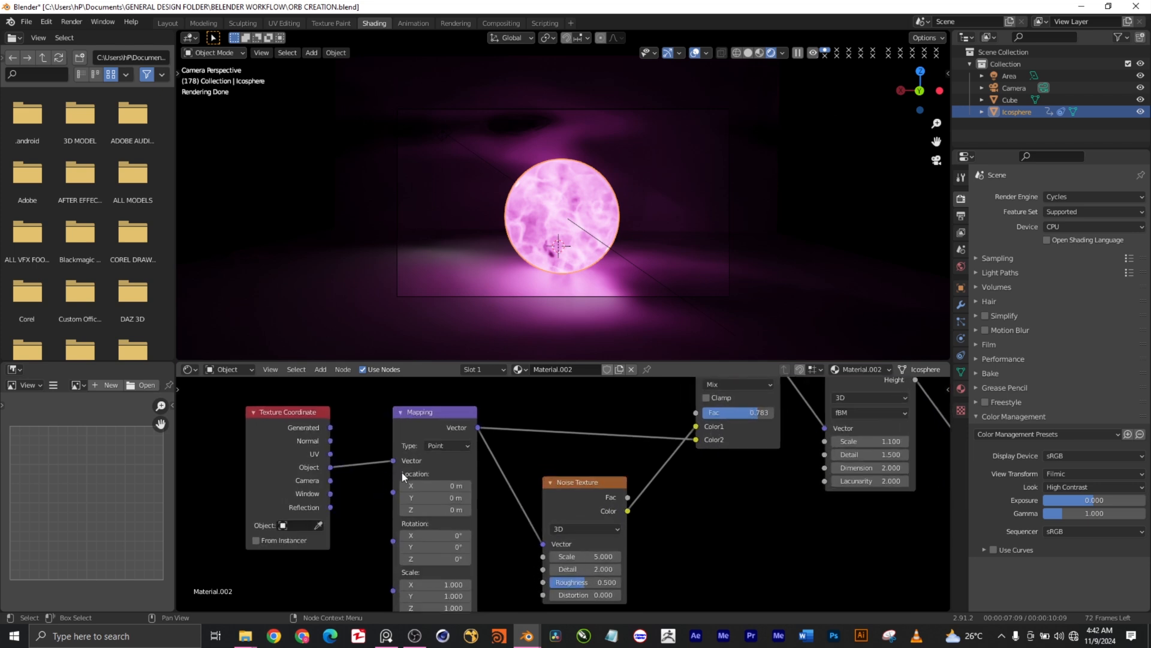
scroll(657, 508, down, 1)
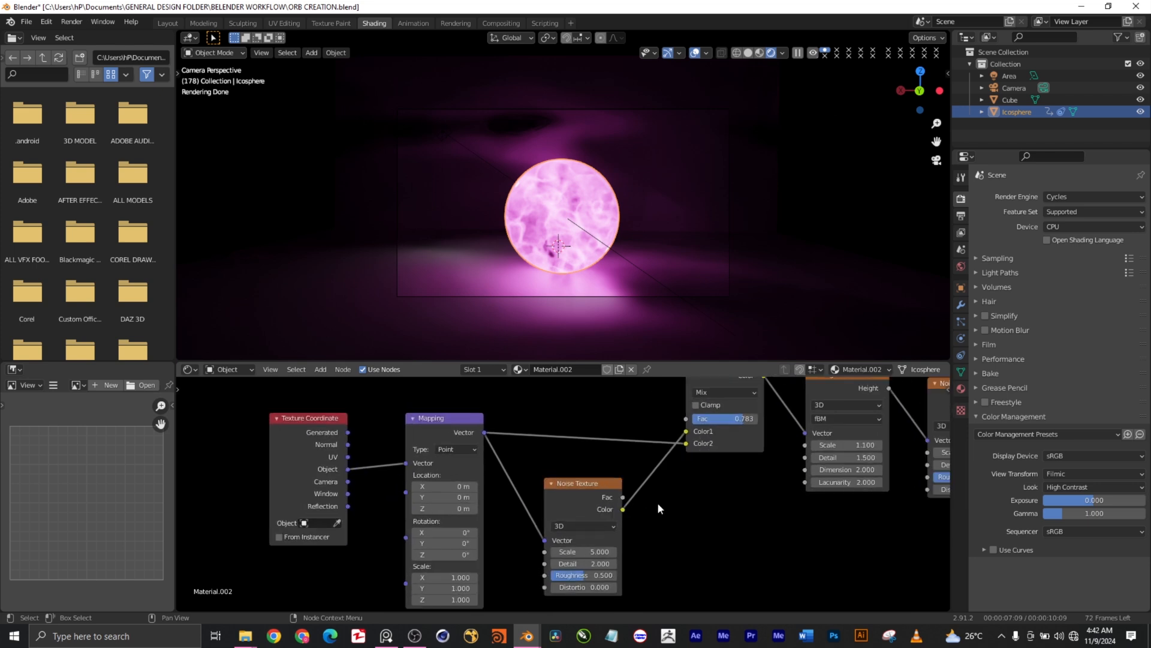
mouse_move(318, 423)
mouse_down()
mouse_move(273, 427)
mouse_move(306, 428)
mouse_up()
drag(431, 418, 418, 418)
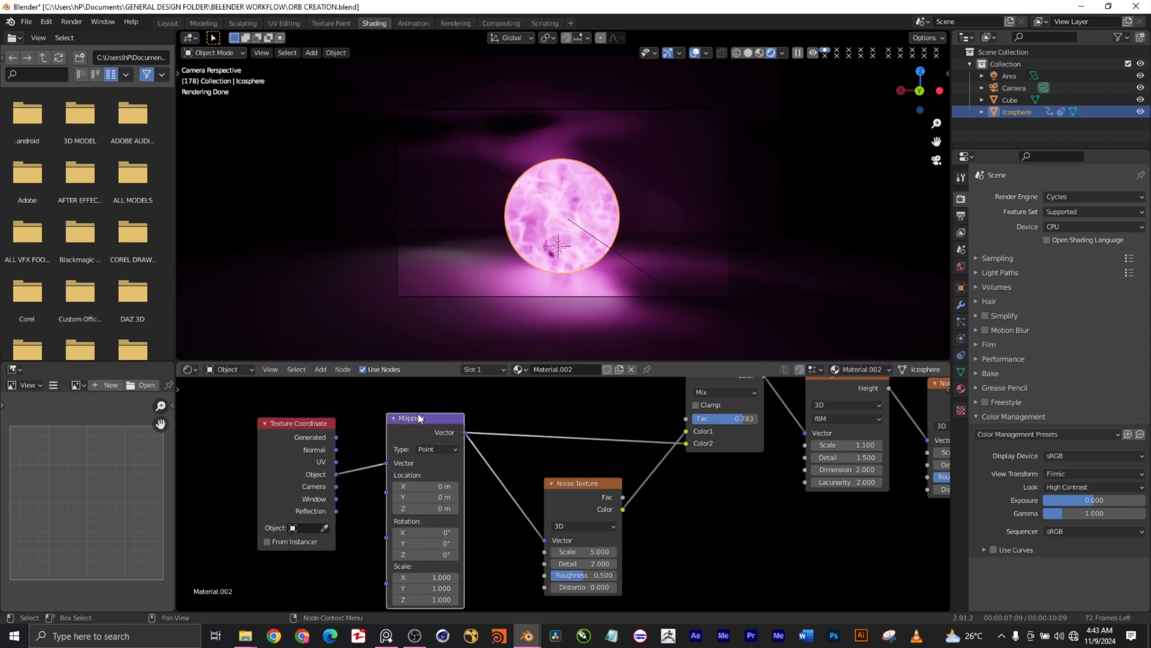
drag(290, 426, 292, 424)
drag(437, 419, 420, 417)
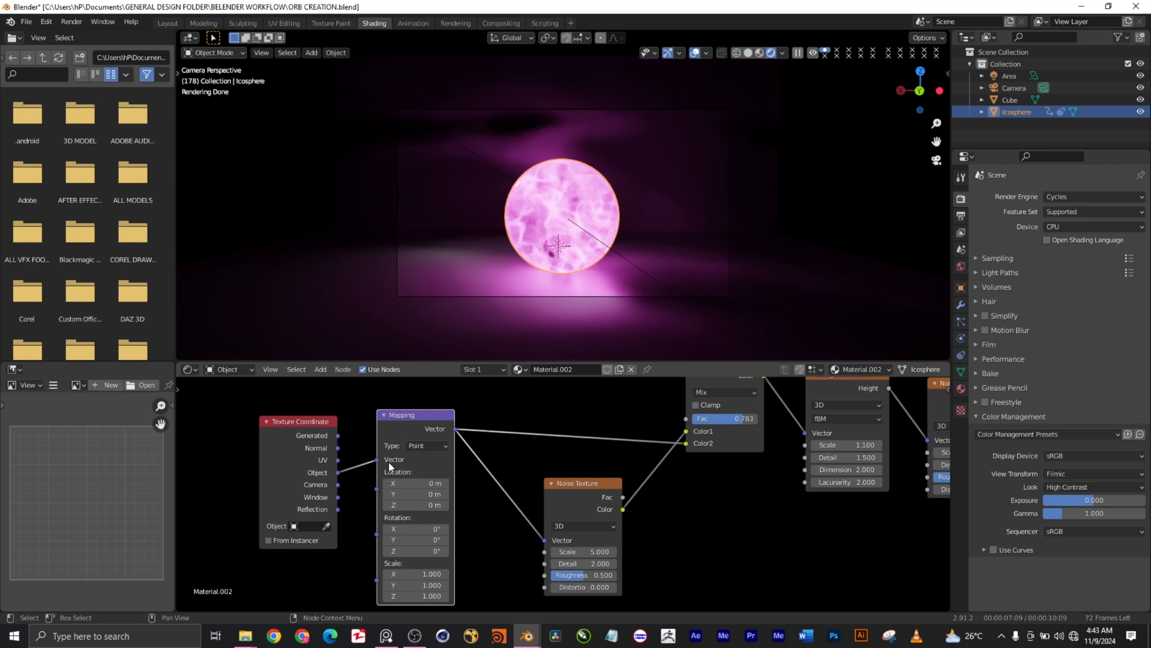
- Try the Texture type on the Mapping node and return it to Point
click(438, 446)
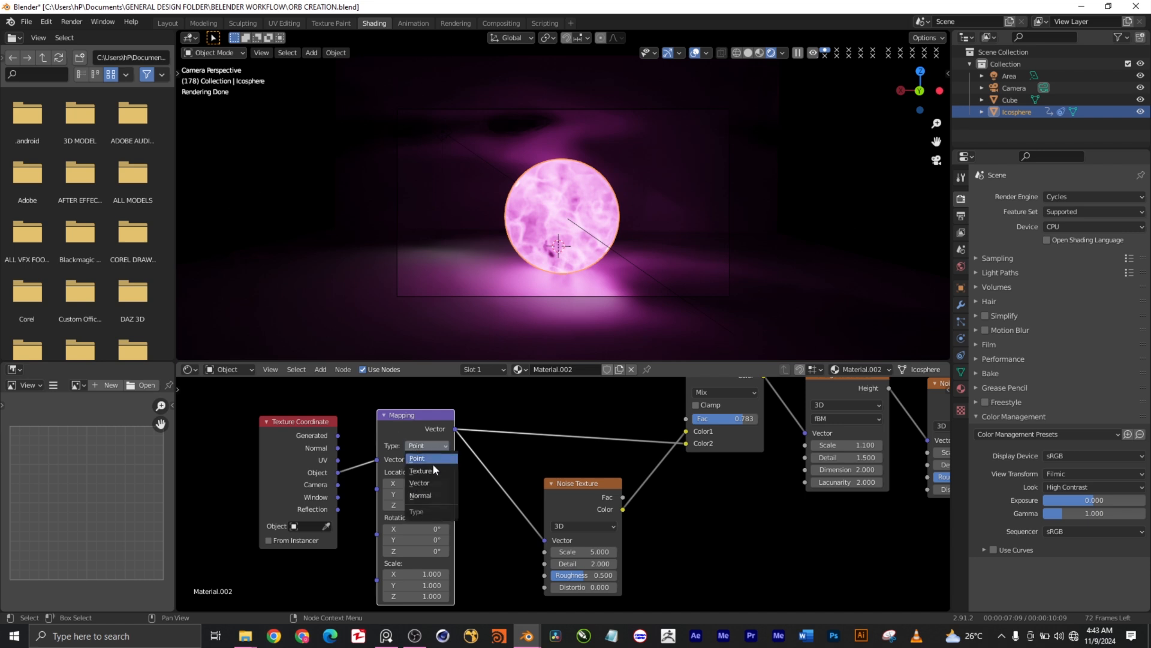
click(432, 470)
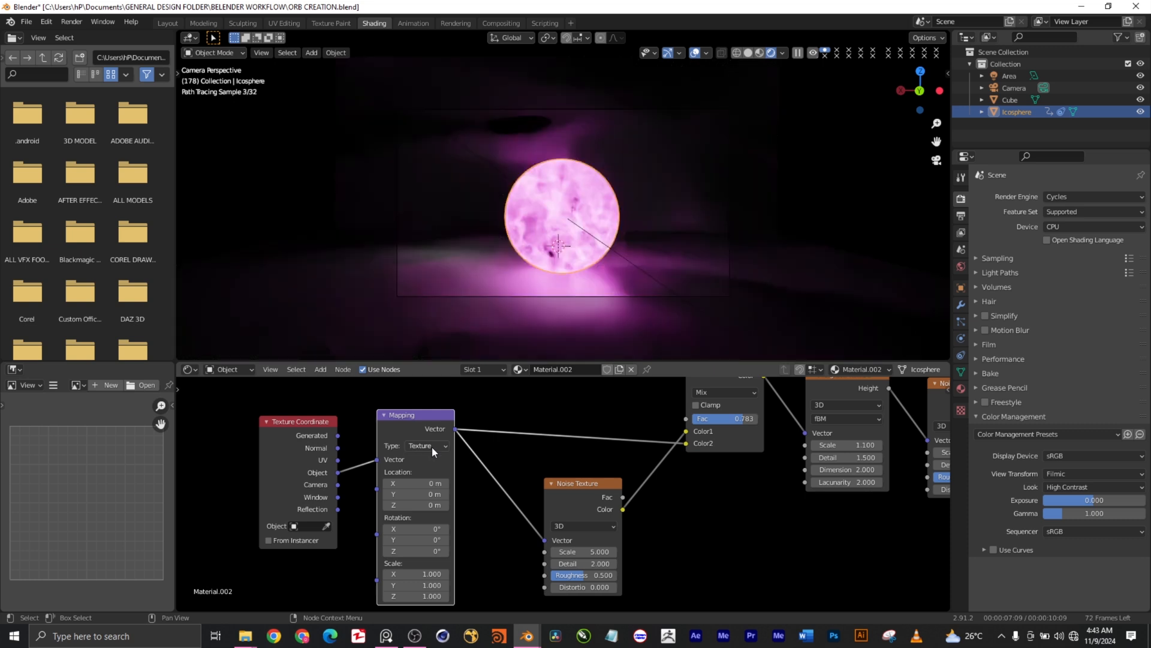
click(431, 447)
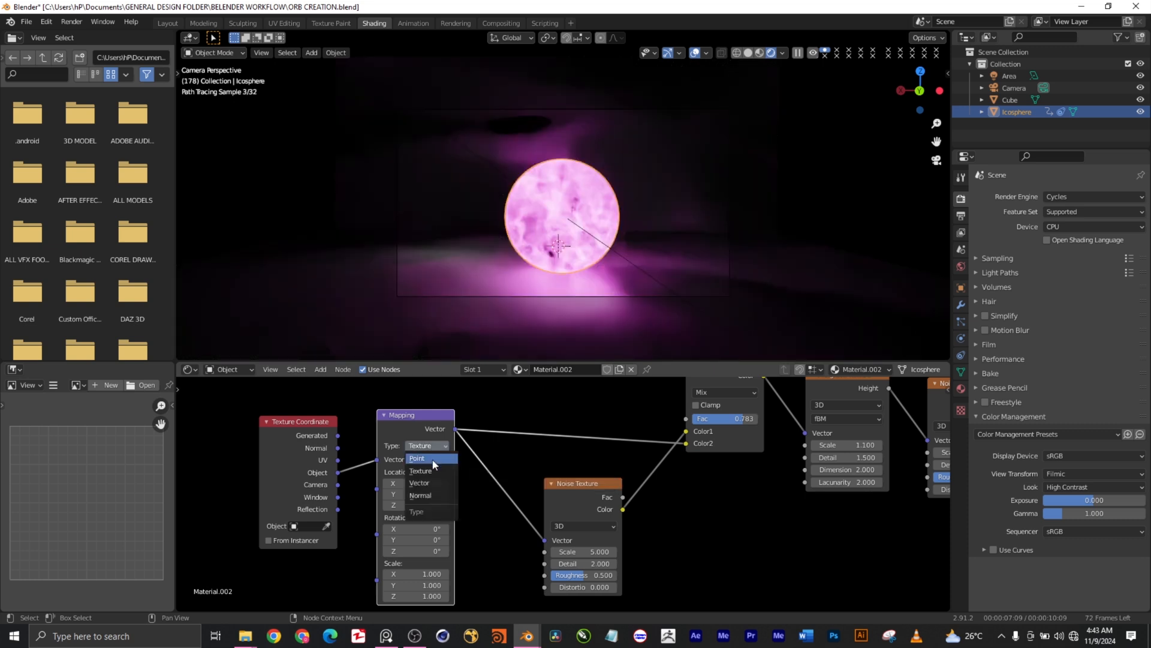
click(433, 460)
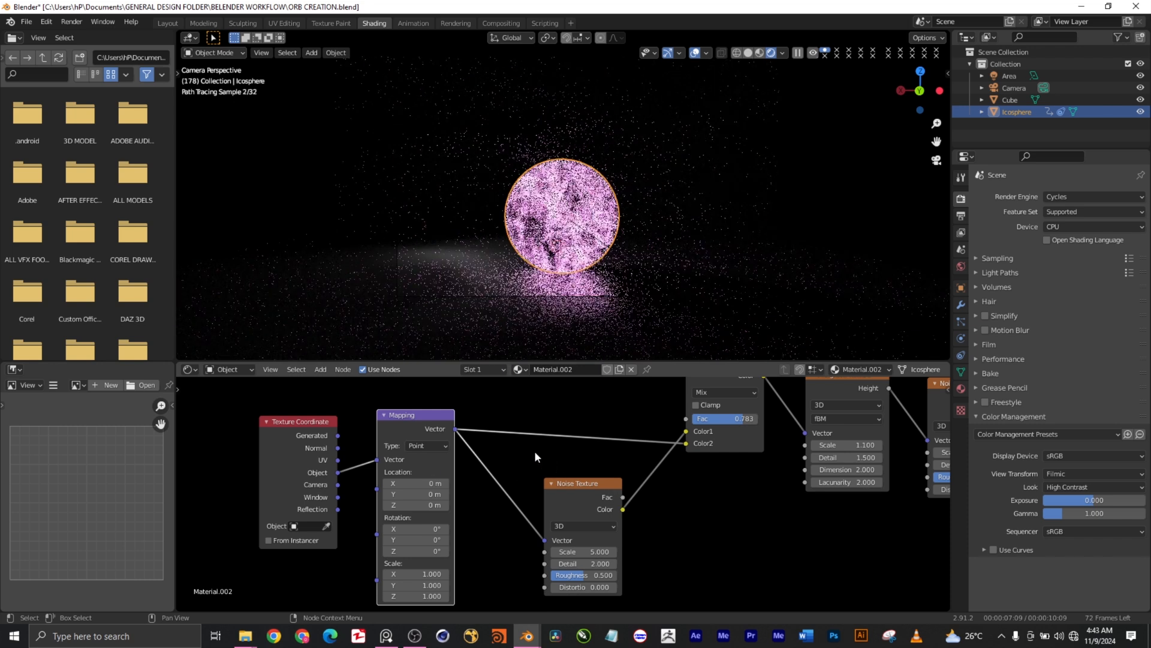
- Move the Mix node slightly down and bring the Musgrave Texture node closer to it
click(581, 482)
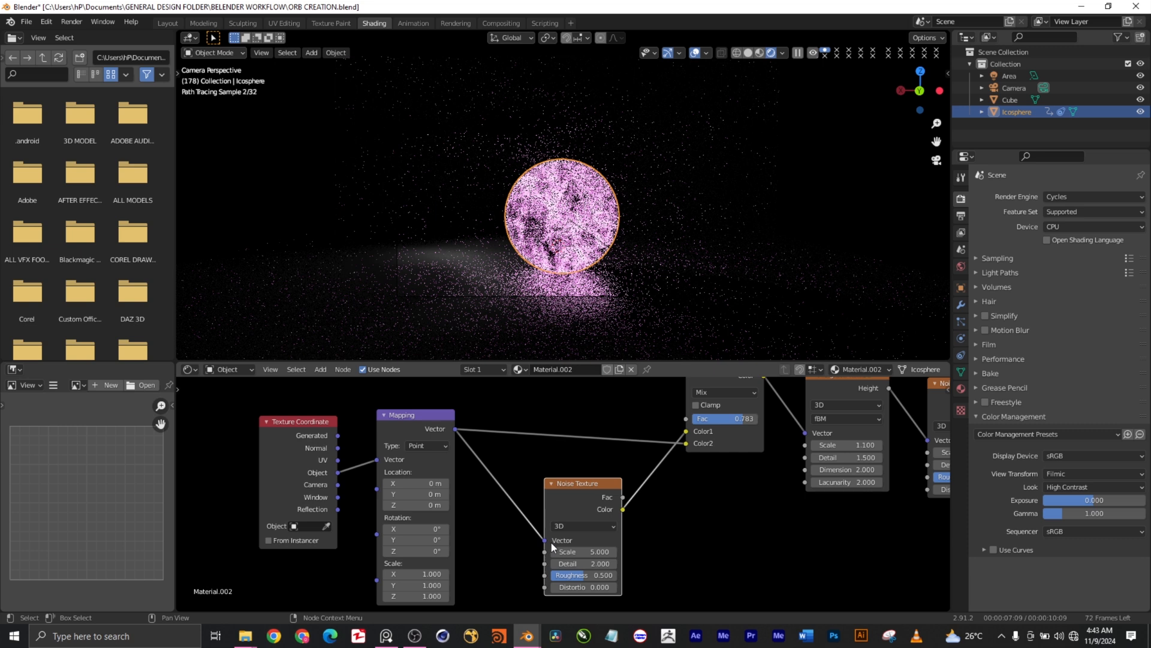
click(594, 527)
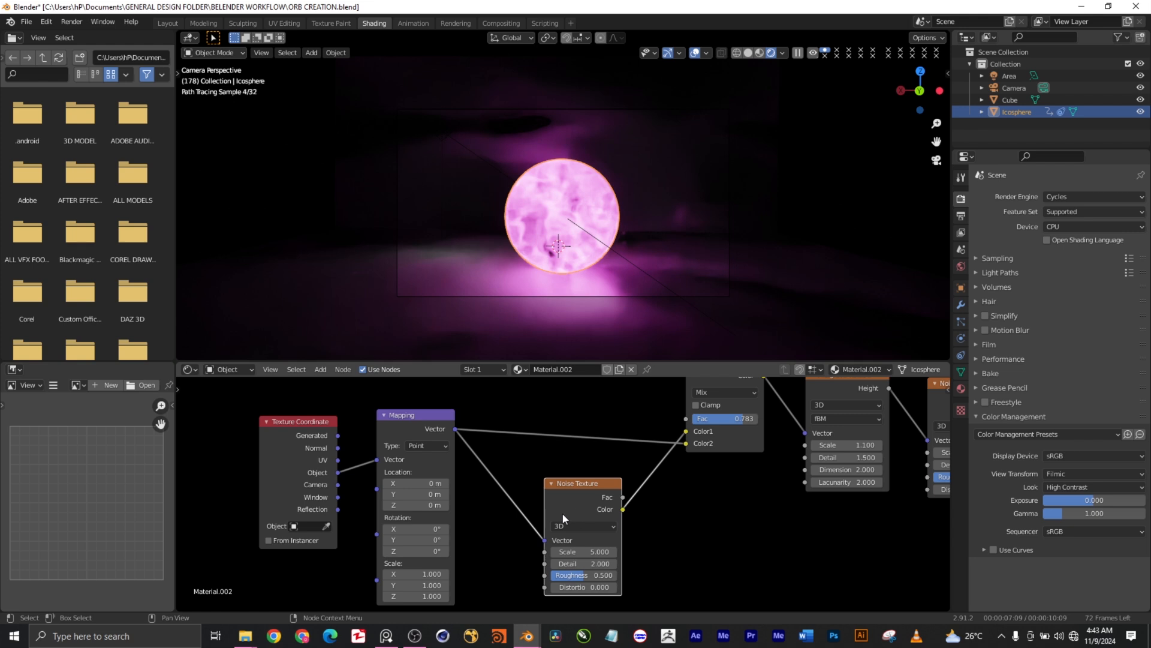
middle_drag(751, 502, 727, 539)
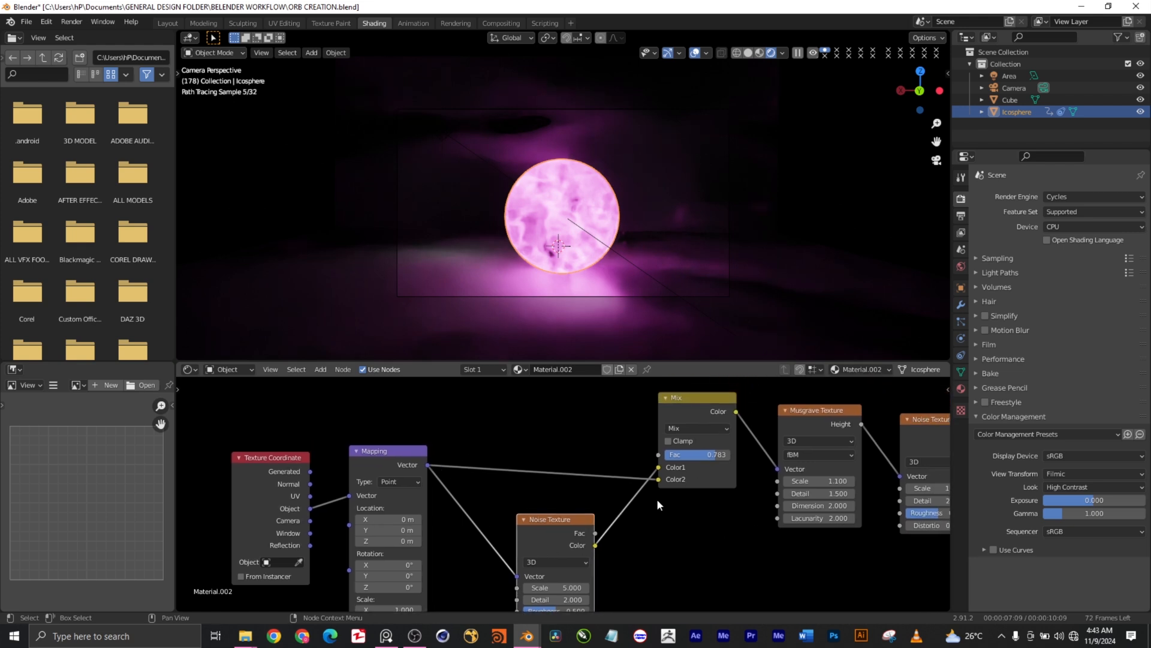
drag(702, 398, 699, 416)
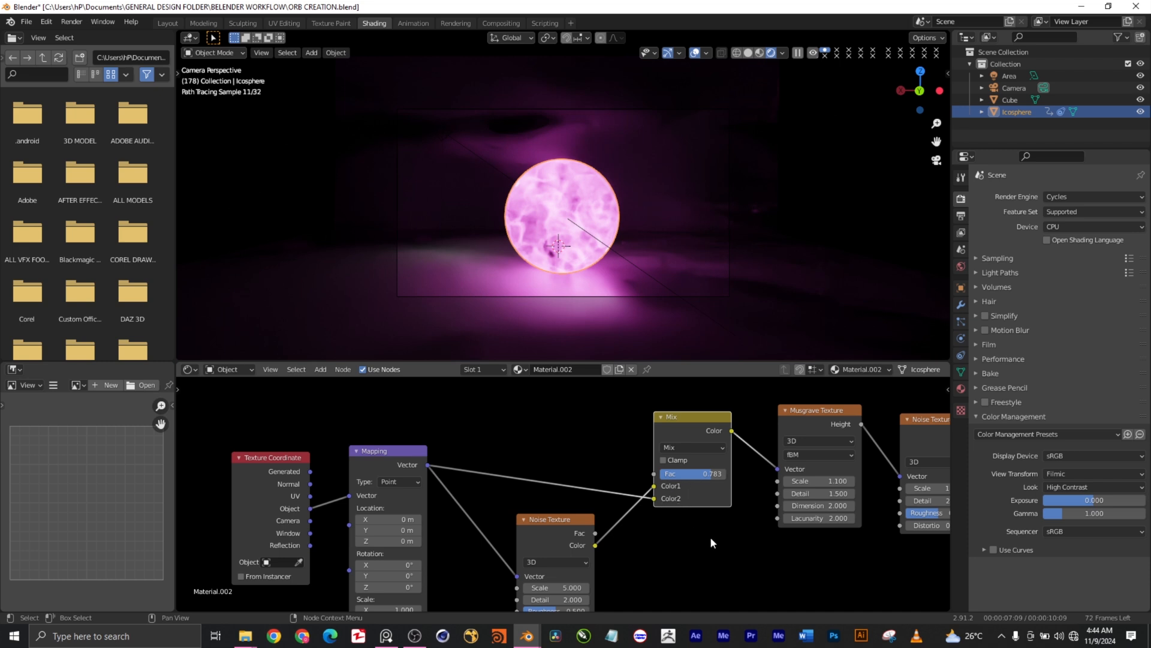
middle_drag(760, 542, 586, 548)
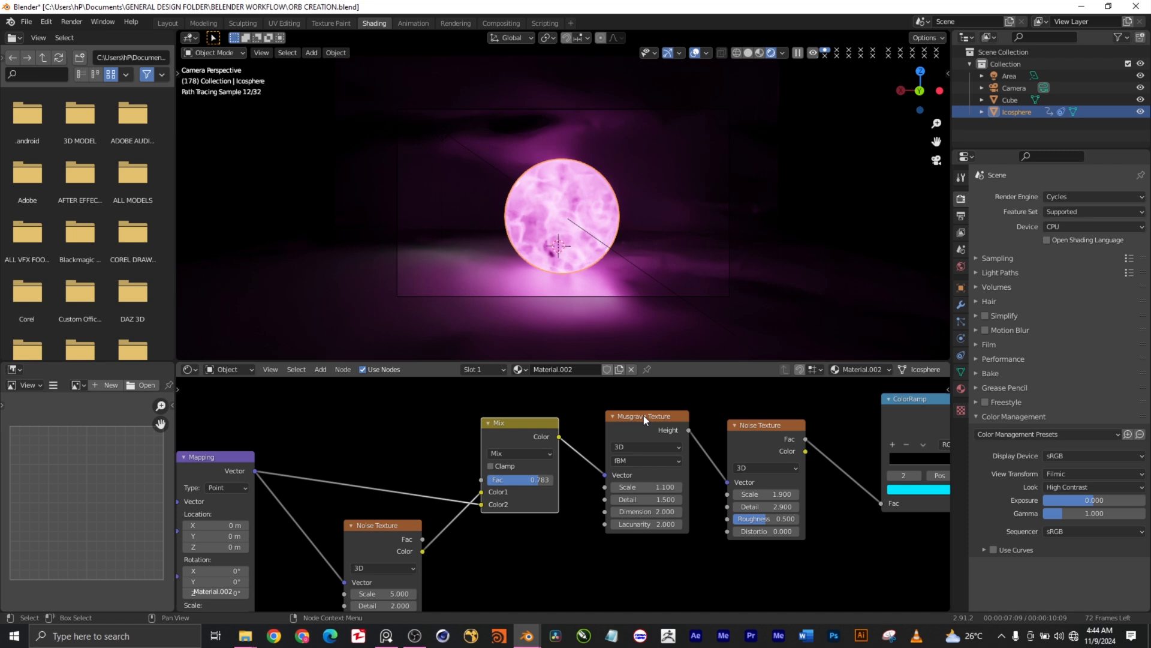
click(624, 419)
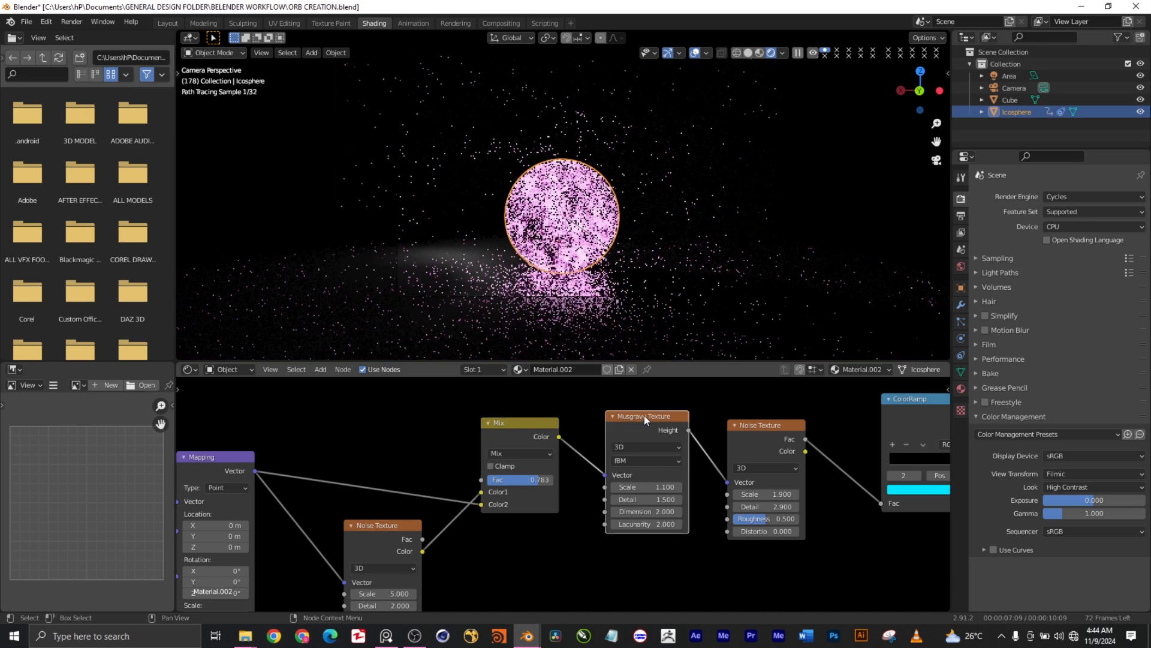
drag(645, 414, 631, 418)
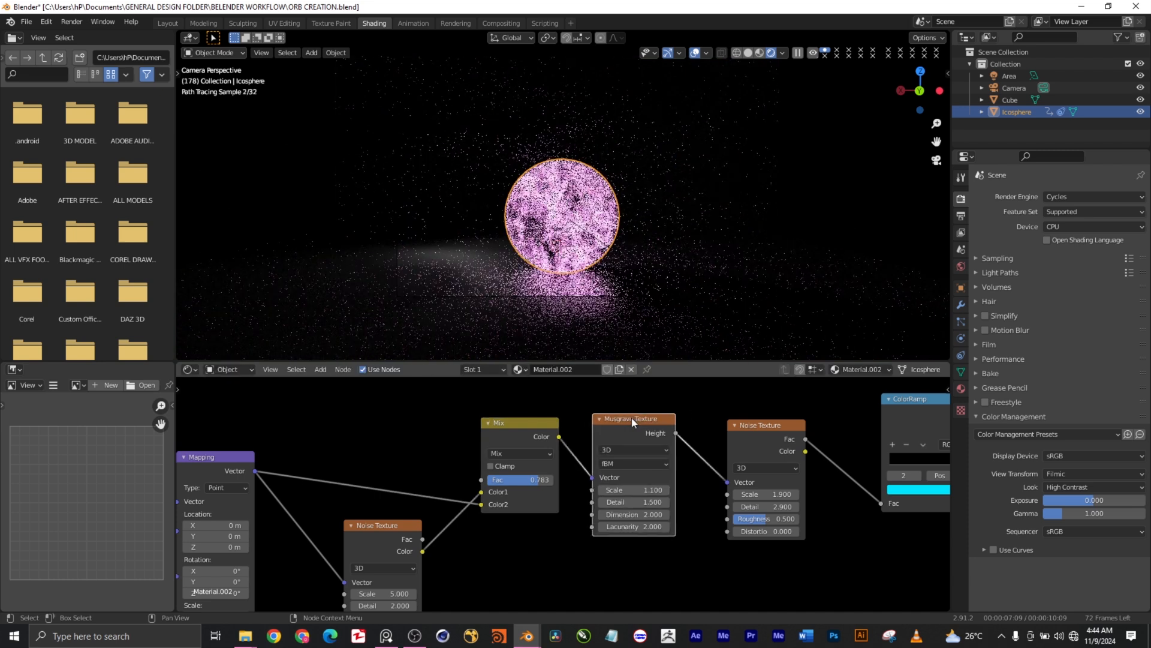
- Examine the Musgrave Texture's type options and values, and follow the node chain through the second Noise Texture to the ColorRamp
click(637, 464)
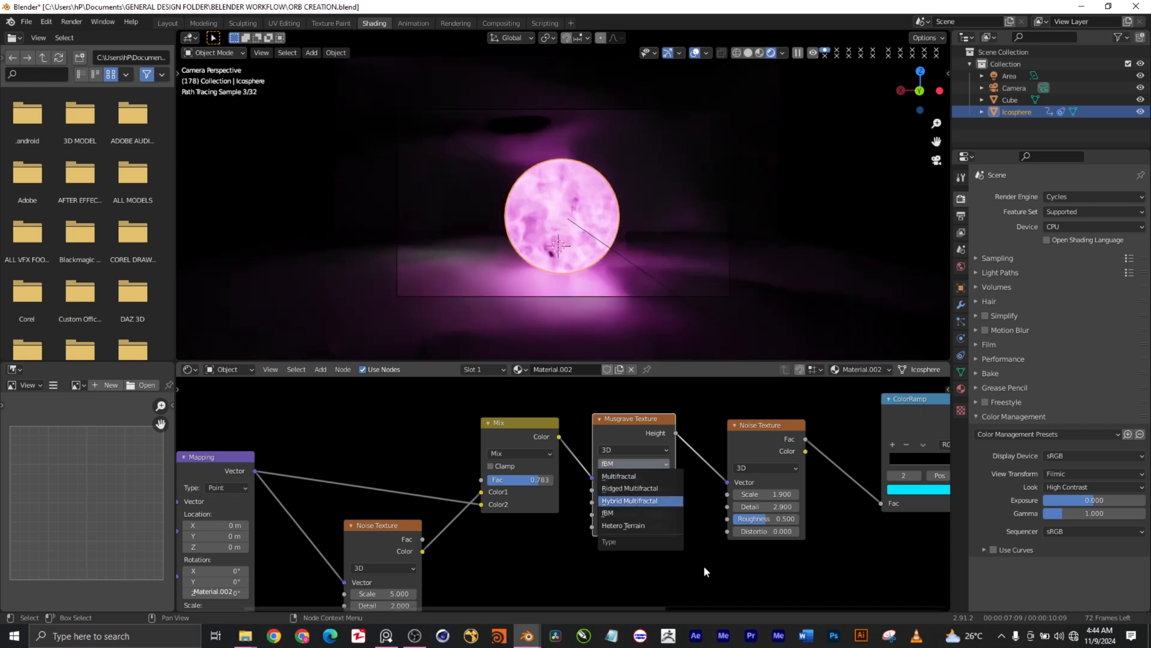
click(703, 565)
click(652, 448)
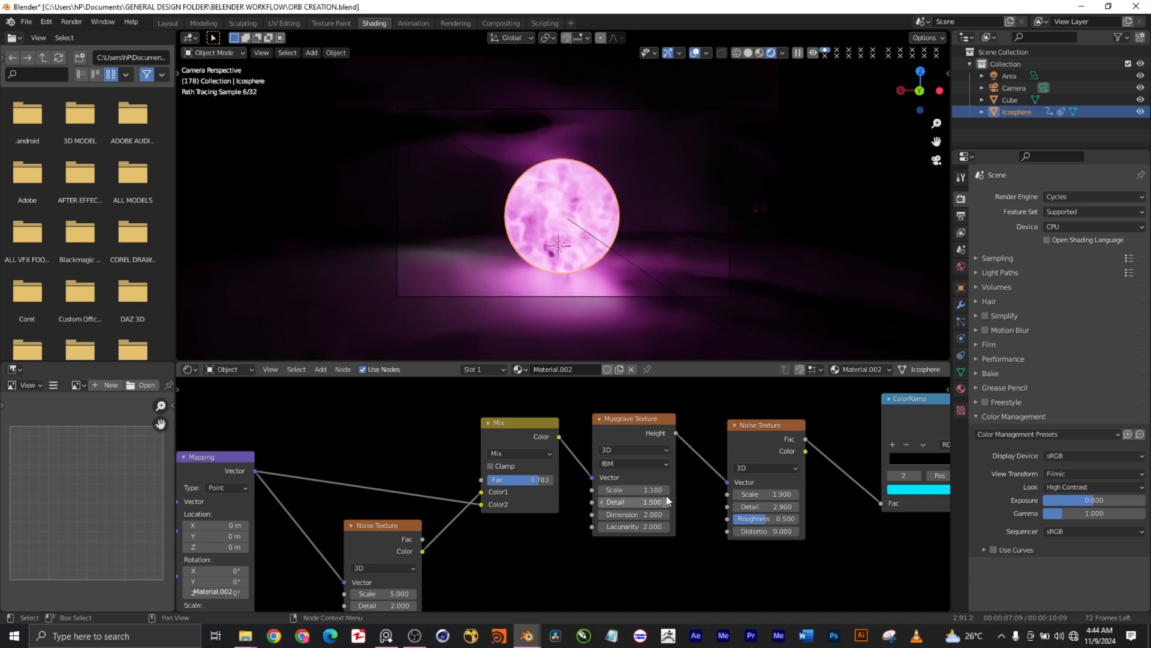
scroll(642, 508, up, 2)
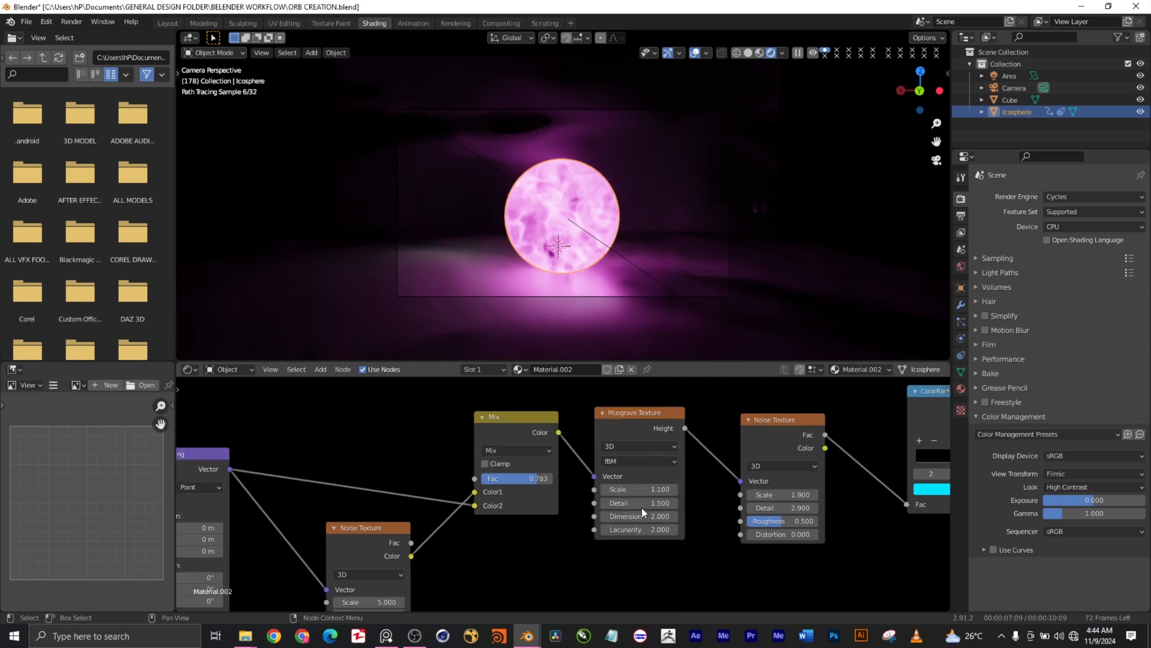
scroll(698, 505, up, 1)
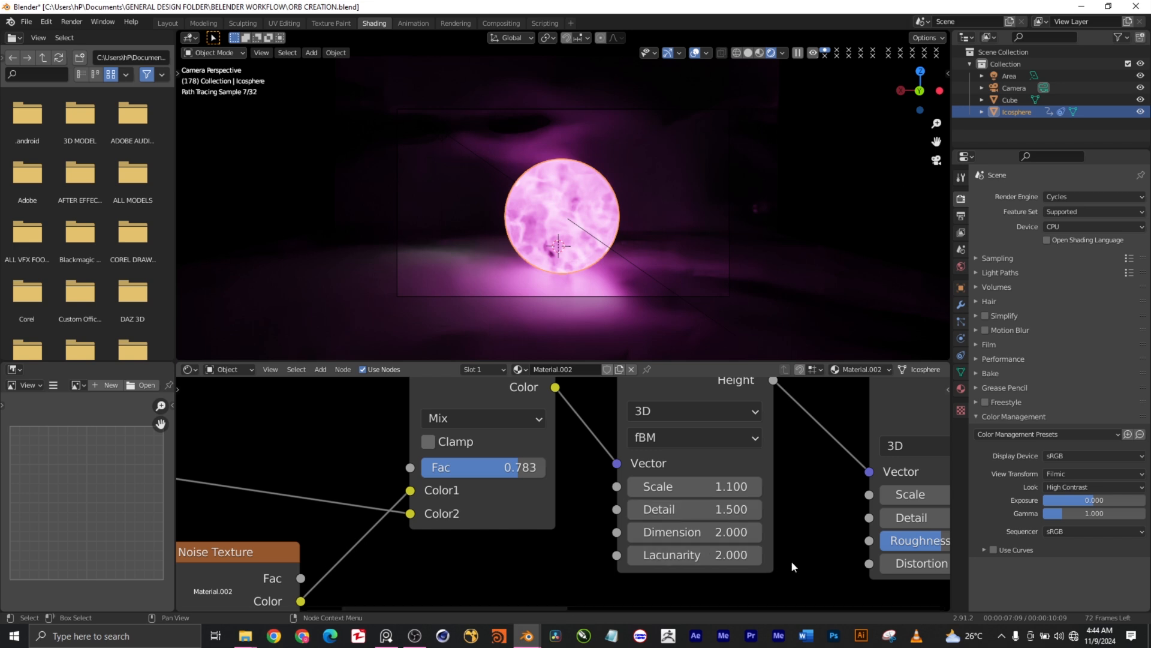
scroll(790, 560, down, 2)
middle_drag(824, 570, 646, 576)
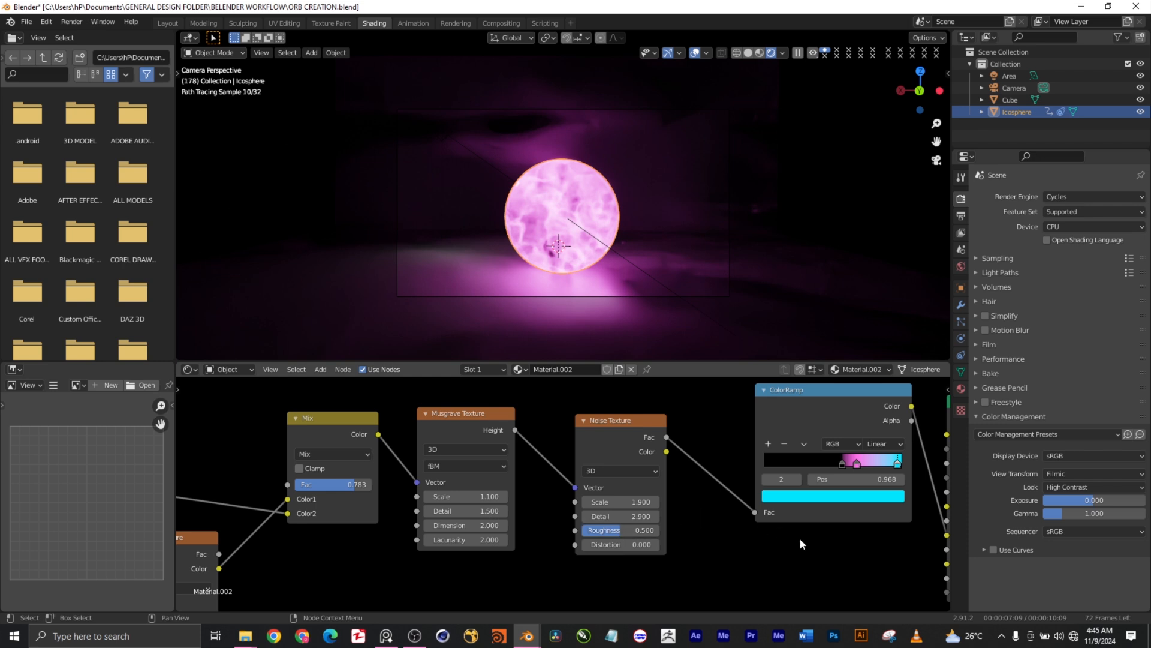
middle_drag(819, 544, 645, 561)
scroll(672, 567, down, 2)
scroll(648, 527, up, 1)
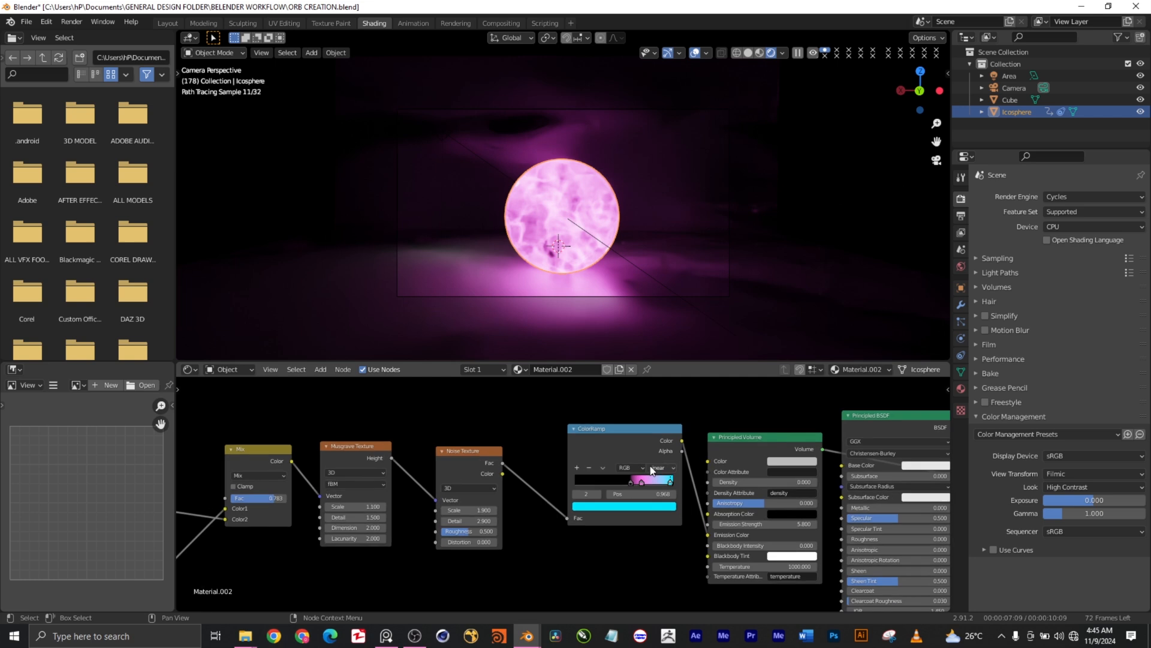
scroll(650, 465, up, 1)
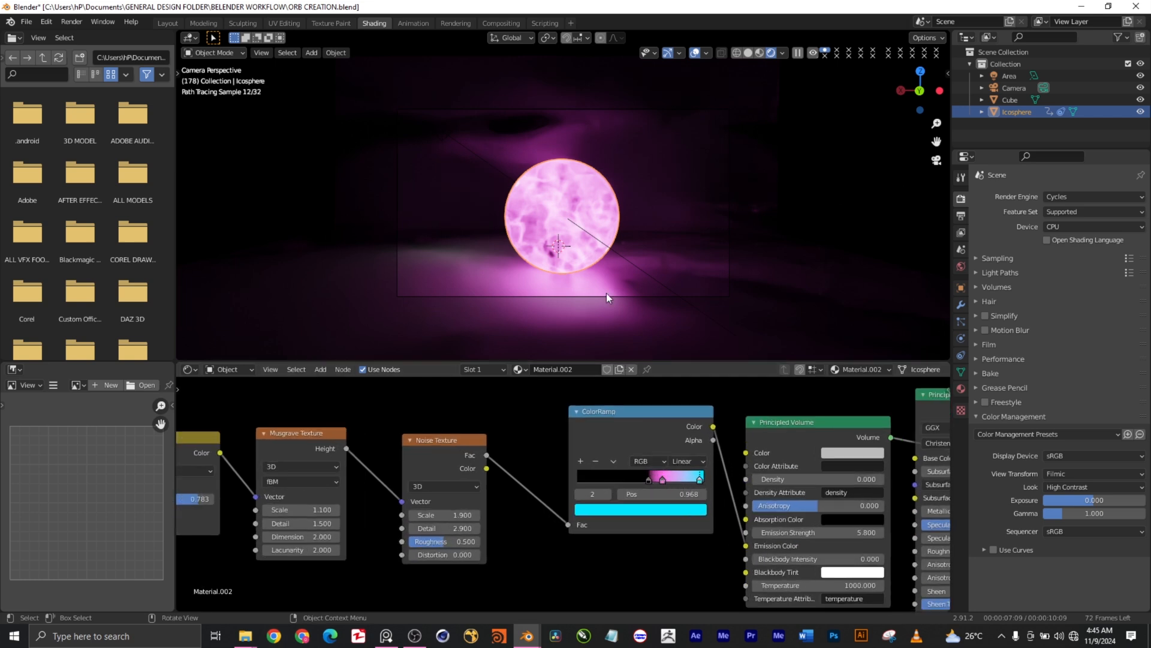
- Select the ColorRamp node and make its pink middle color stop active
click(630, 412)
right_click(630, 412)
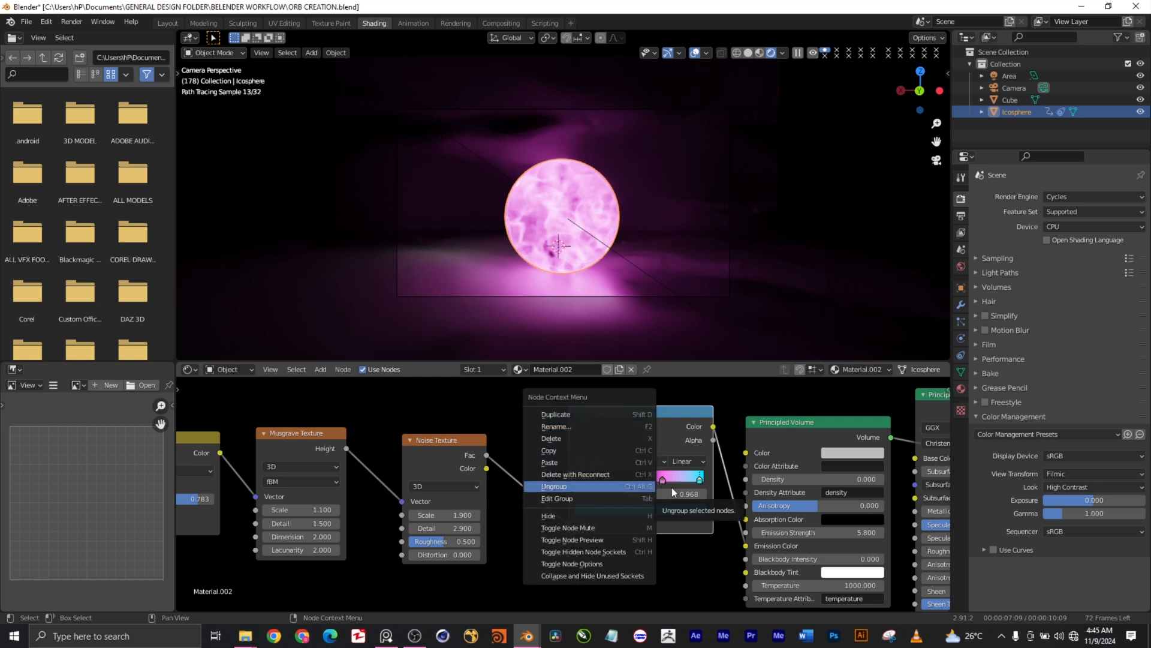
click(694, 583)
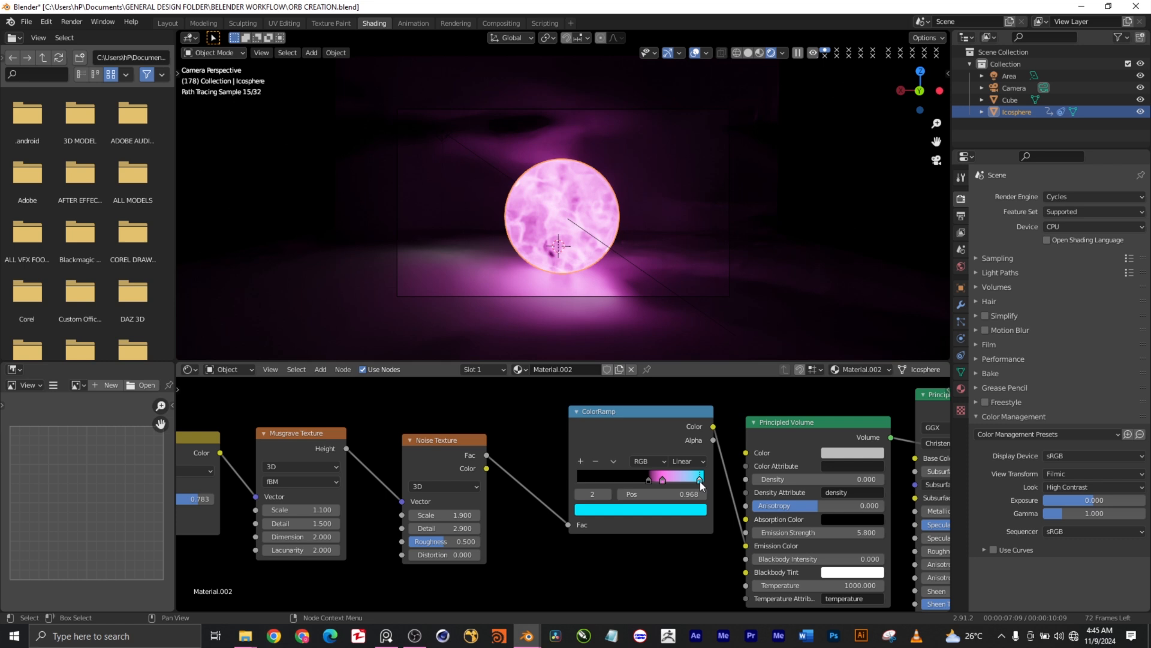
click(661, 482)
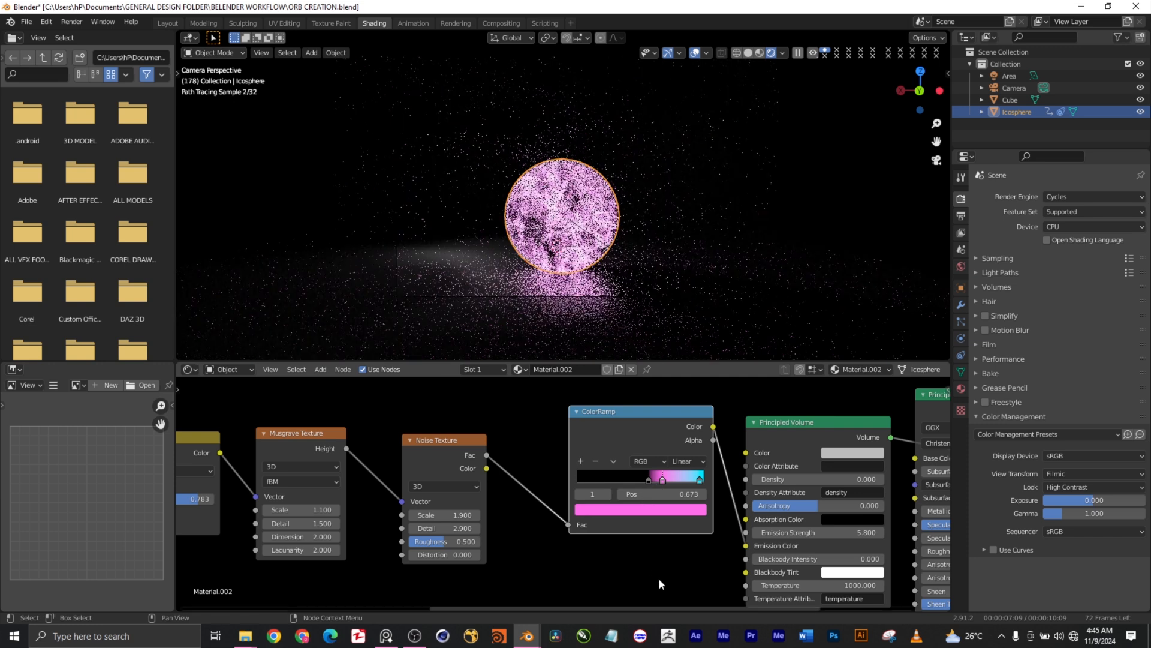
- Try moving the ColorRamp's black stop to position 0.509, and undo the change
click(649, 480)
drag(649, 480, 643, 480)
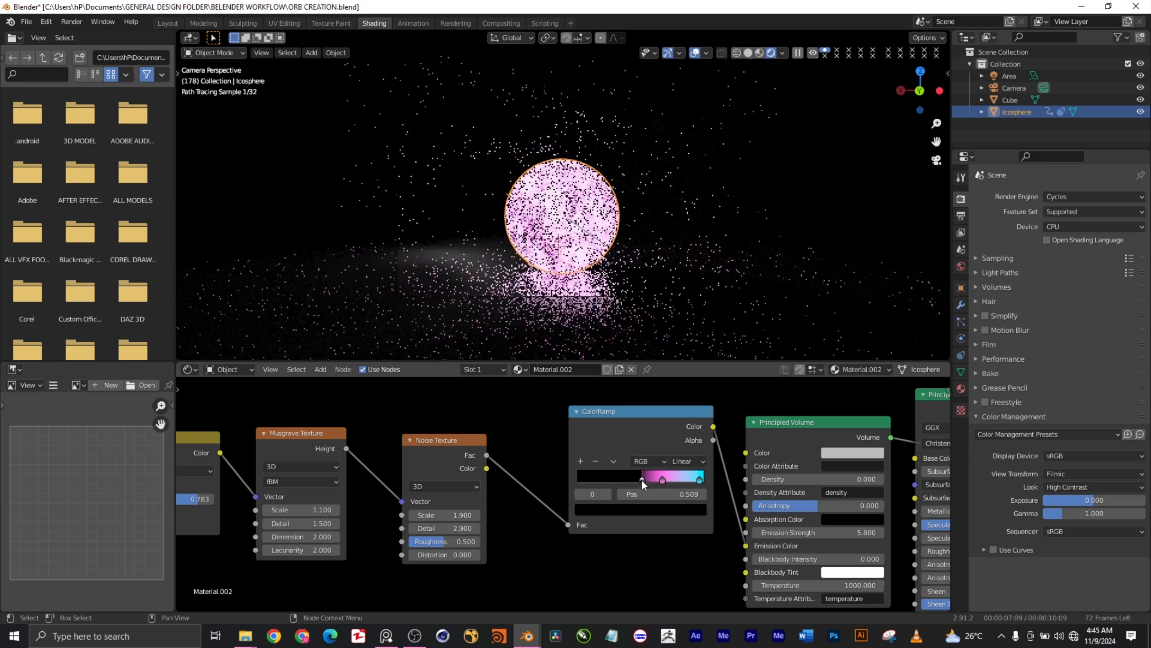
key(ctrl+z)
key(ctrl+z)
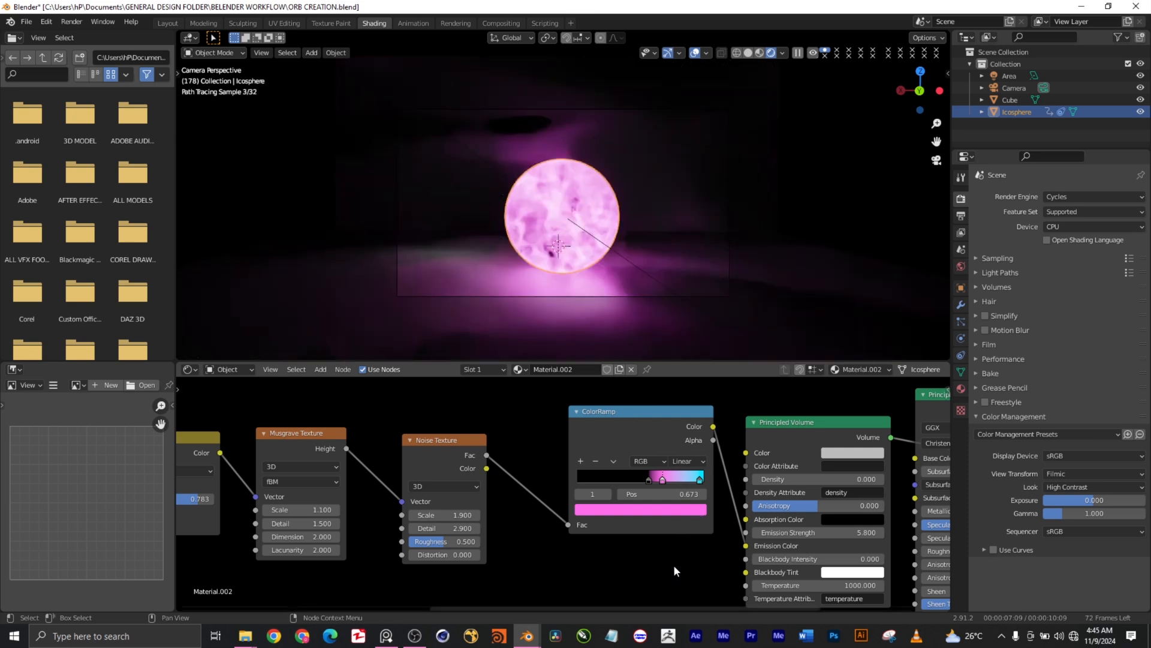
- Move the ColorRamp node closer to the second Noise Texture and place the Principled Volume node between it and the Principled BSDF
scroll(676, 561, down, 1)
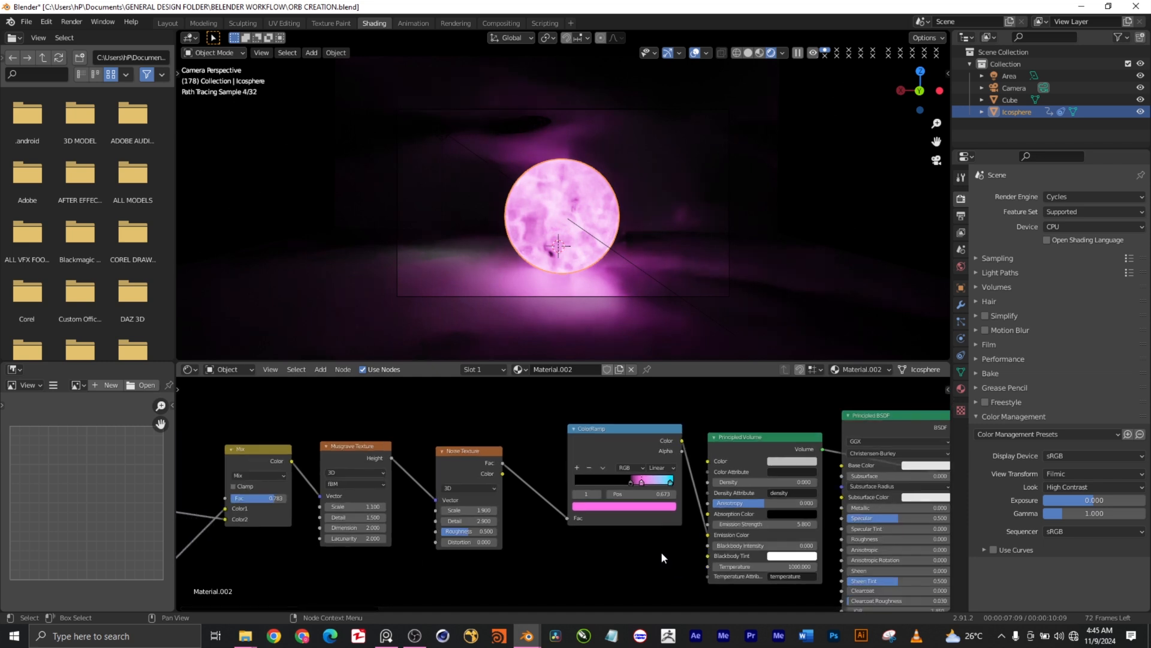
middle_drag(661, 551, 574, 543)
drag(536, 431, 497, 413)
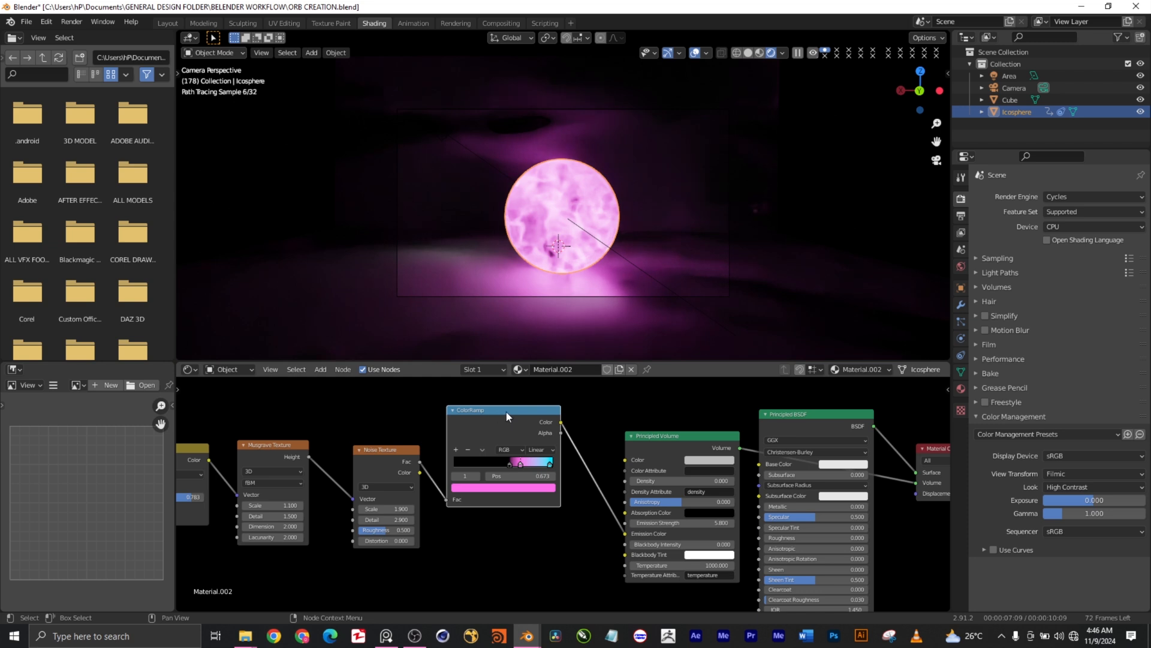
drag(676, 437, 641, 418)
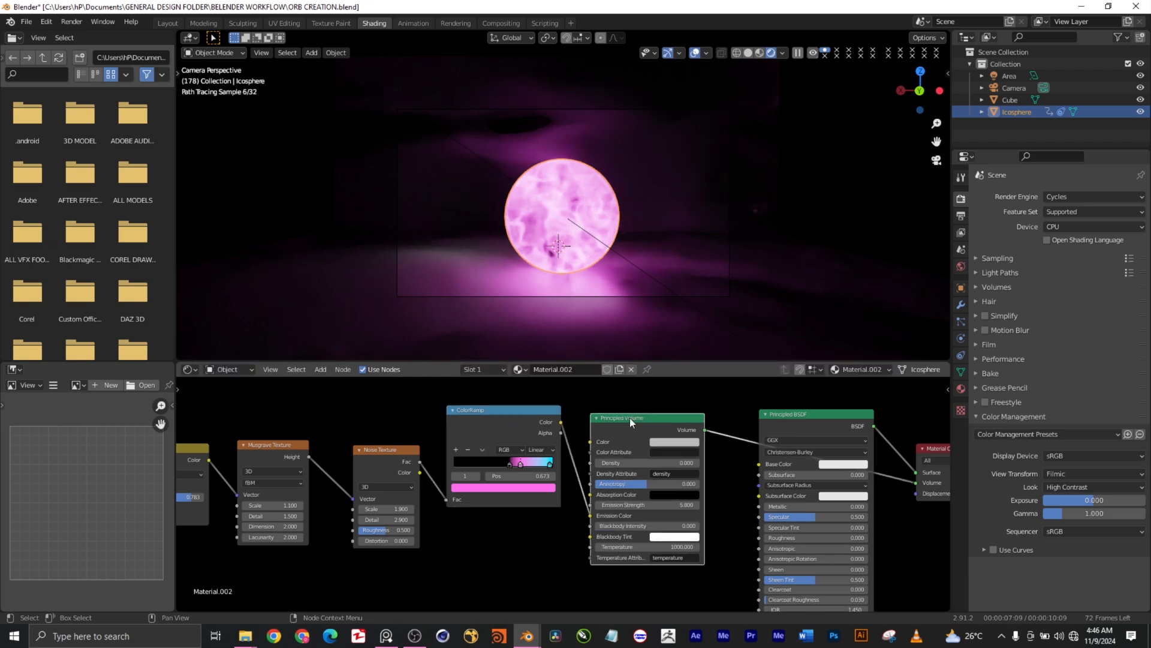
scroll(620, 512, up, 1)
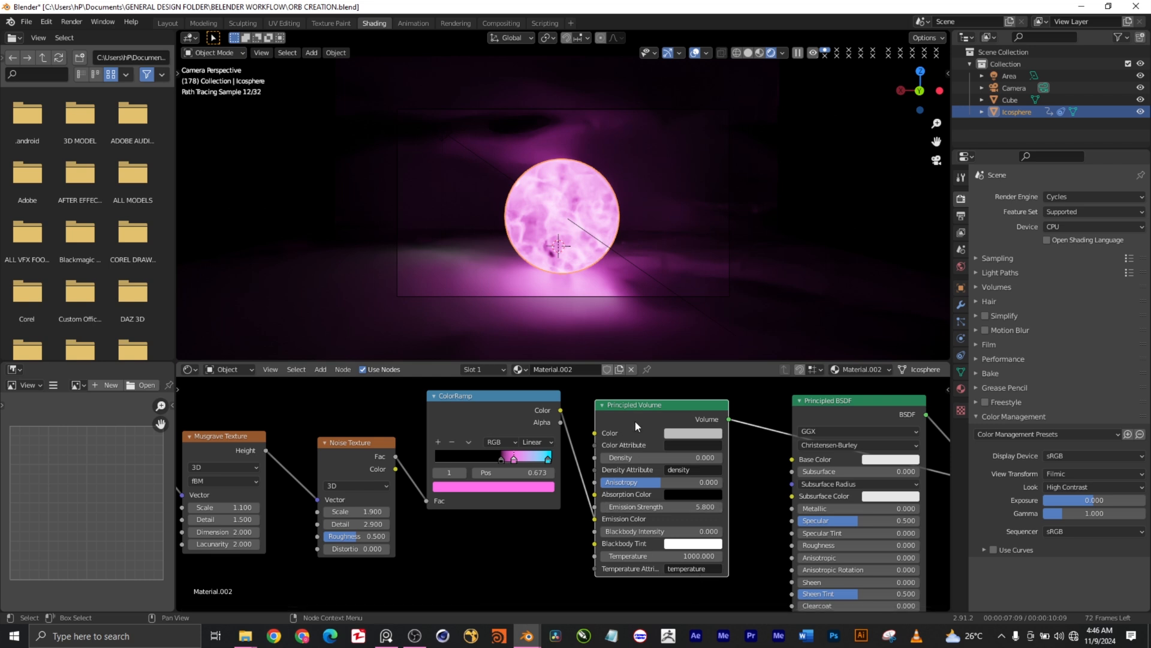
mouse_move(624, 405)
mouse_down()
mouse_move(689, 397)
mouse_move(645, 399)
mouse_up()
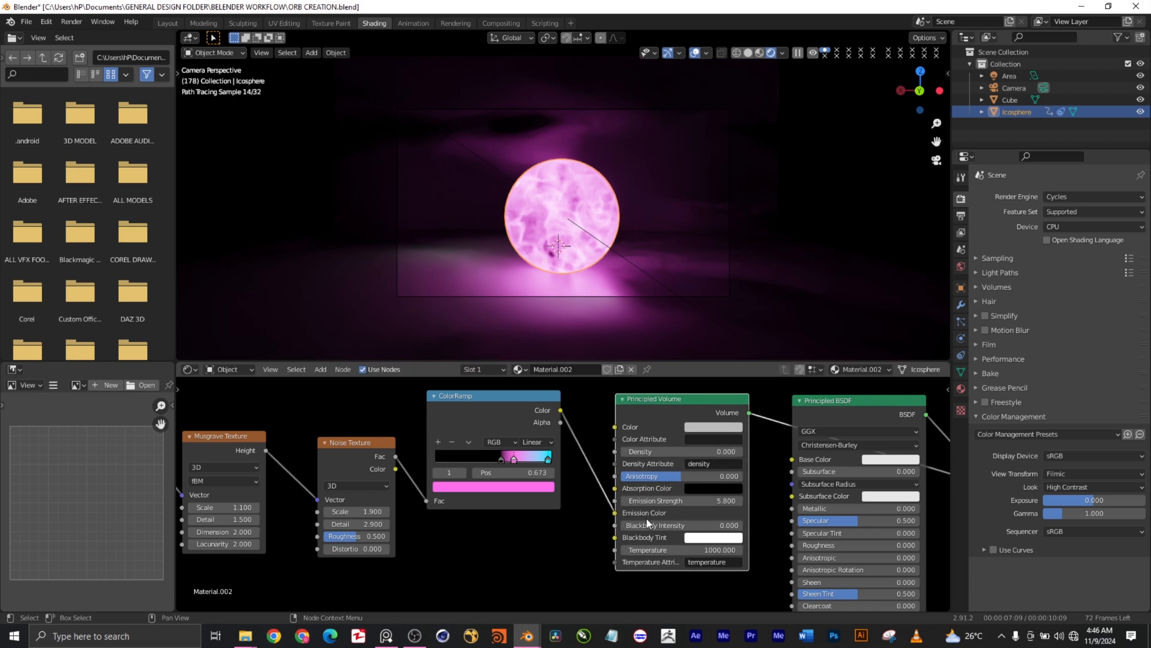
- Move the Principled Volume node closer to the ColorRamp, and shift the Principled BSDF node slightly up and toward the Principled Volume
drag(697, 405, 667, 405)
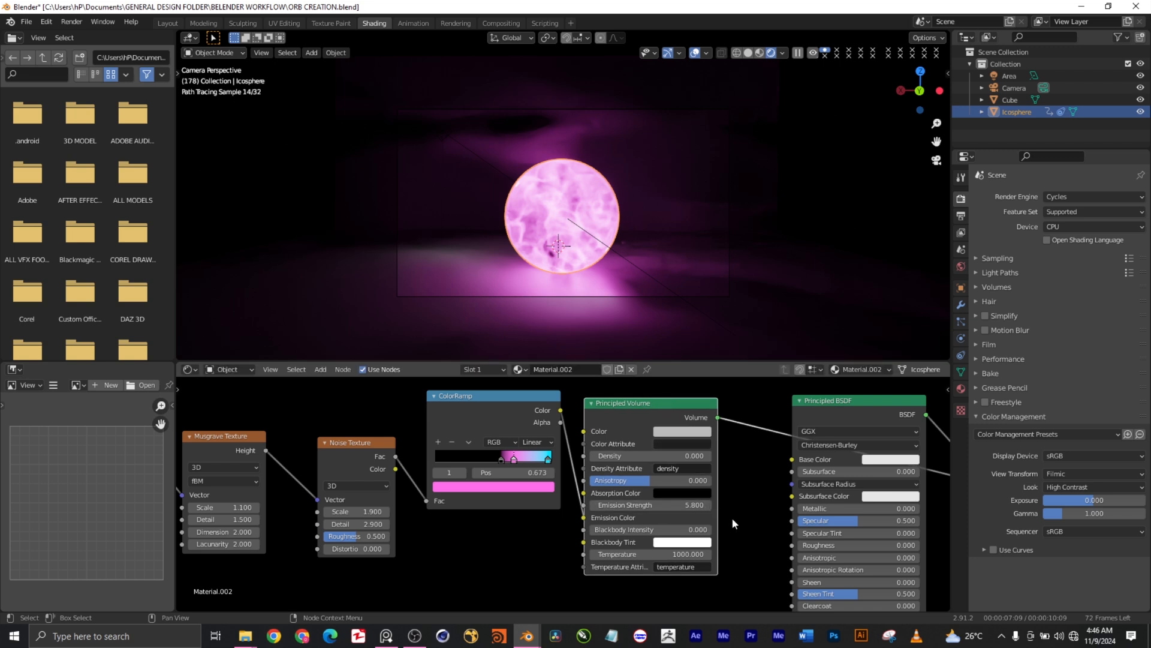
scroll(732, 517, up, 1)
middle_drag(731, 520, 597, 520)
scroll(632, 516, down, 4)
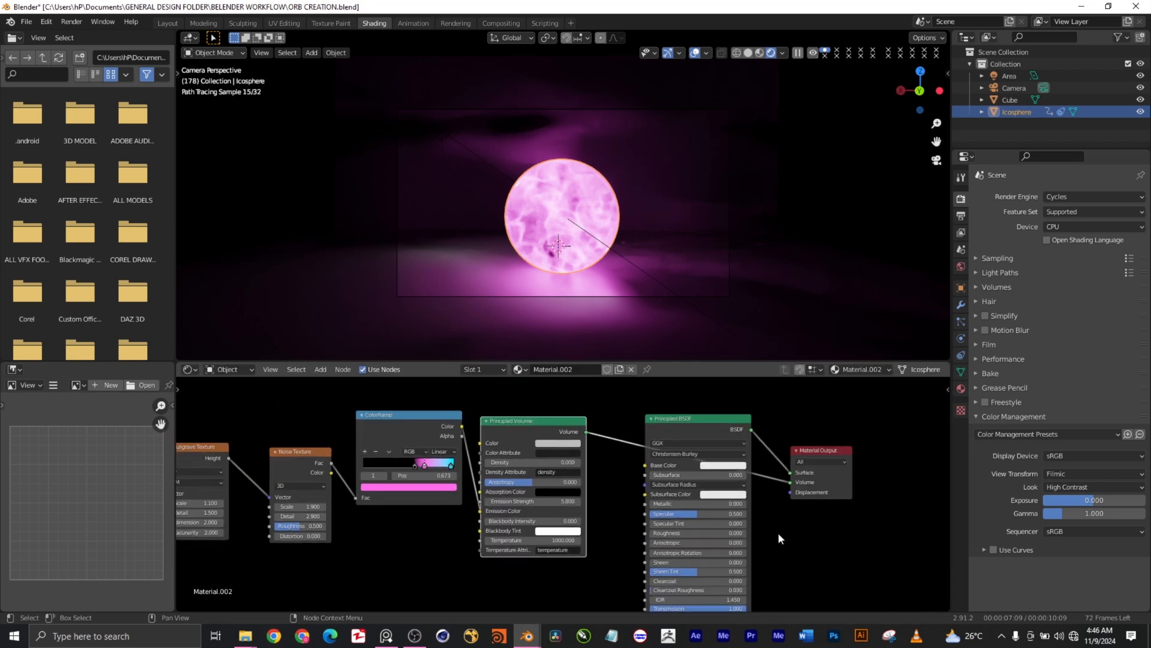
middle_drag(825, 543, 758, 519)
mouse_move(606, 412)
mouse_down()
mouse_move(804, 447)
mouse_move(630, 418)
mouse_move(574, 389)
mouse_move(588, 397)
mouse_up()
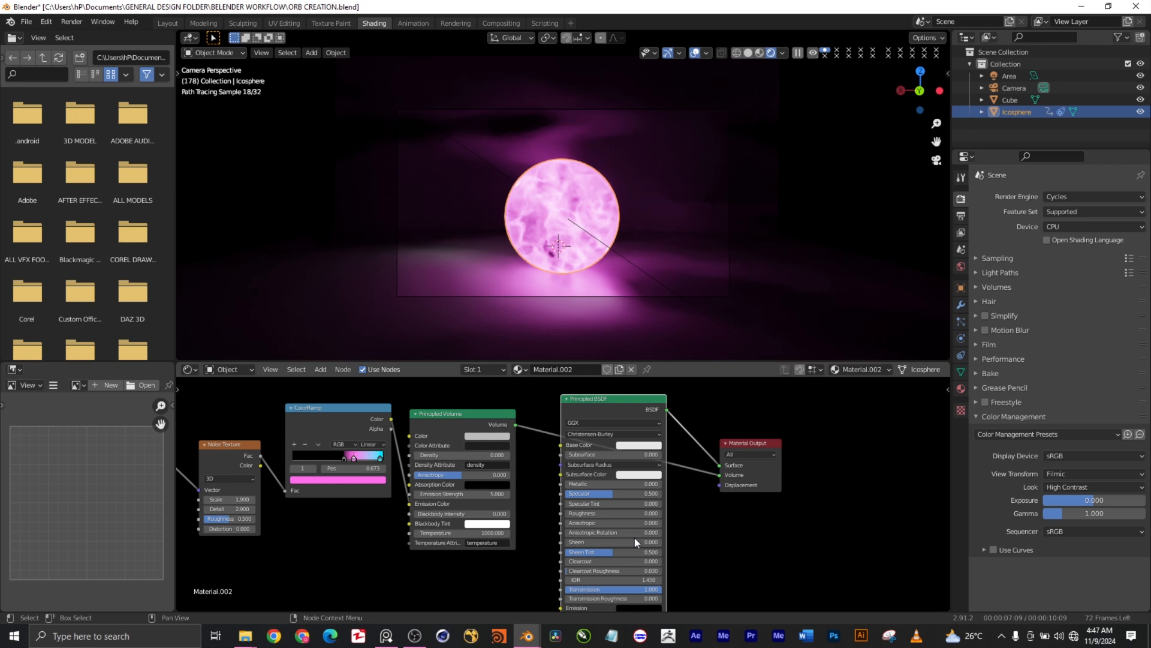
mouse_move(717, 541)
middle_down()
mouse_move(727, 504)
mouse_move(723, 548)
middle_up()
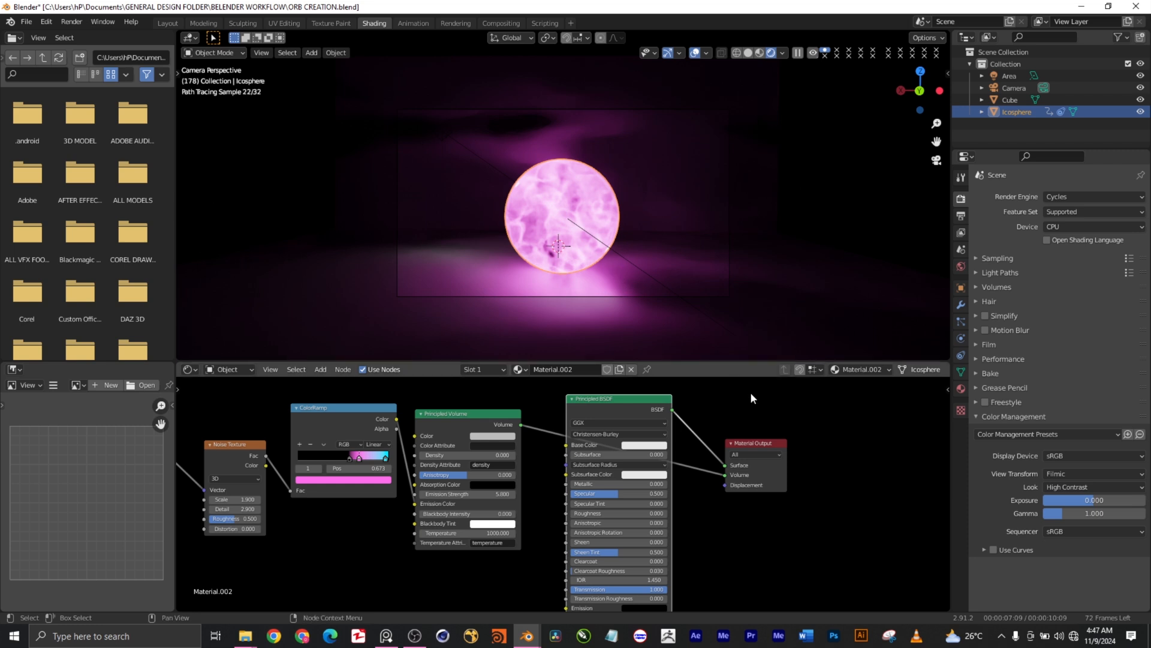
- Look at the orb outside the camera view, return to the camera view, and review the complete node chain from Texture Coordinate to Material Output
scroll(806, 454, down, 3)
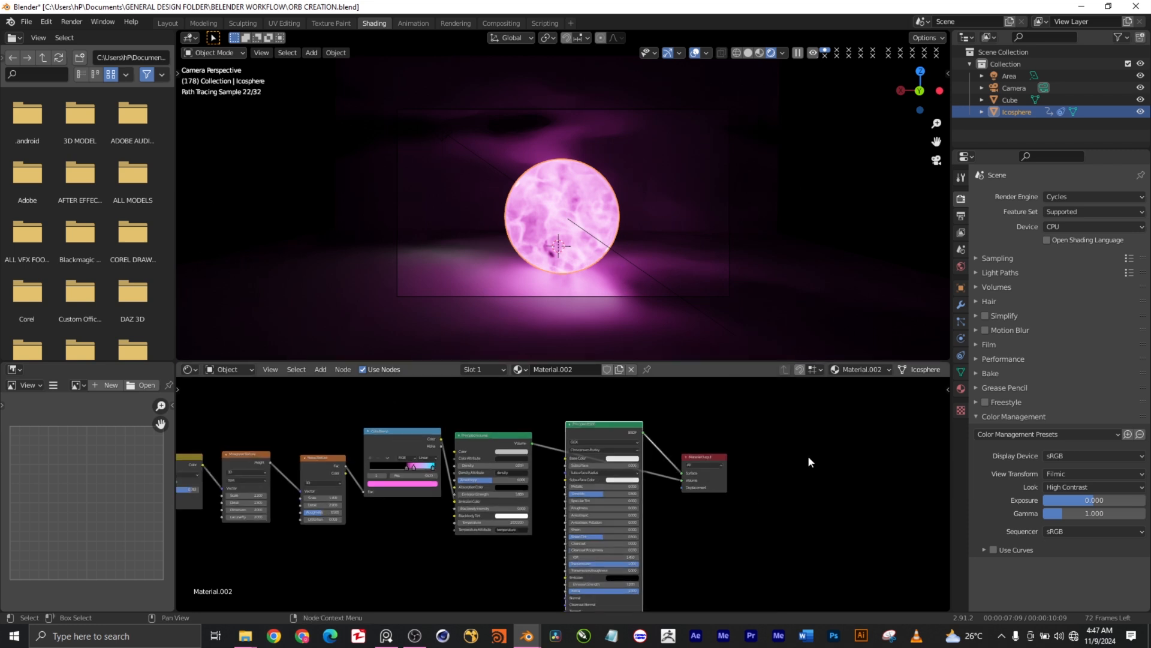
middle_drag(789, 509, 861, 496)
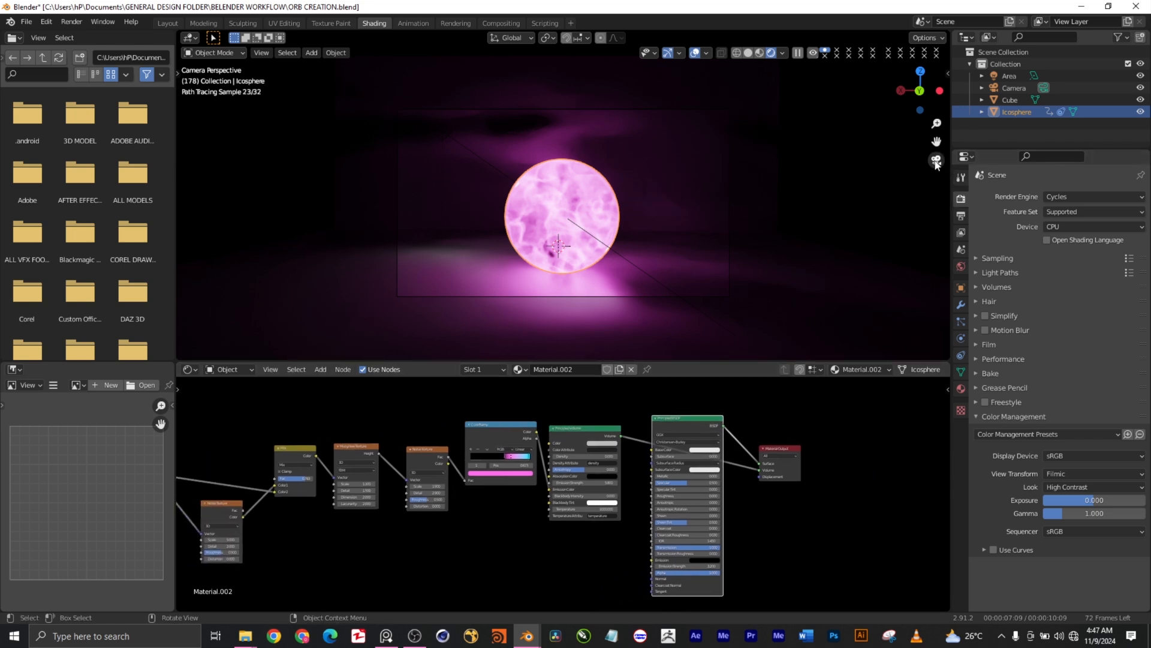
click(936, 161)
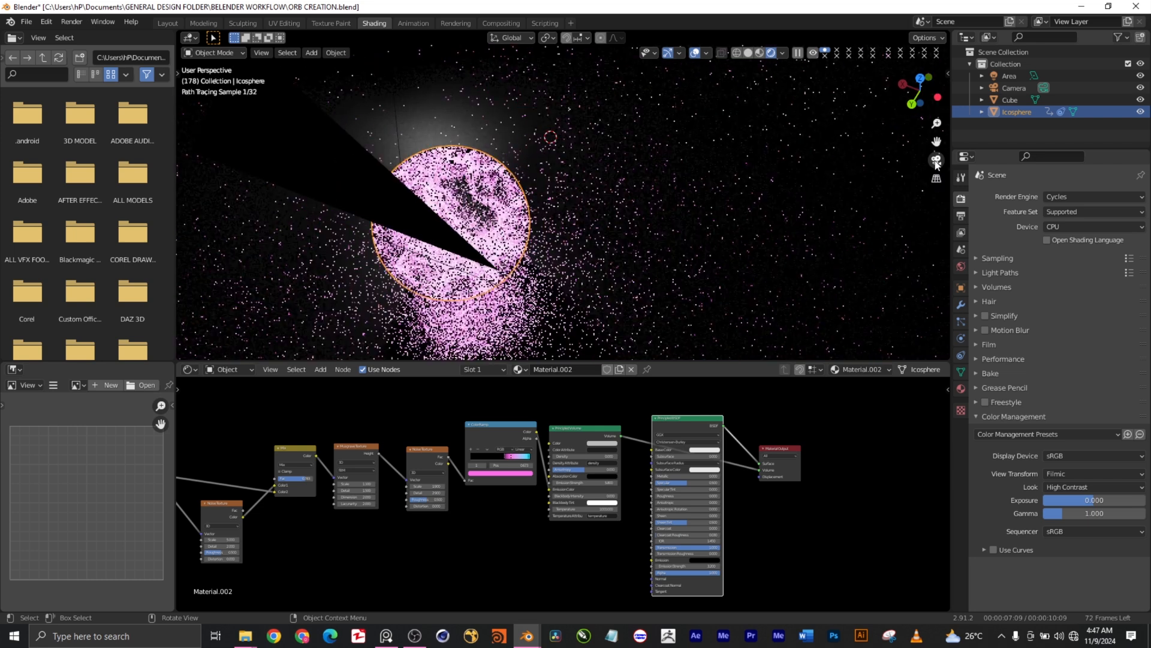
click(936, 161)
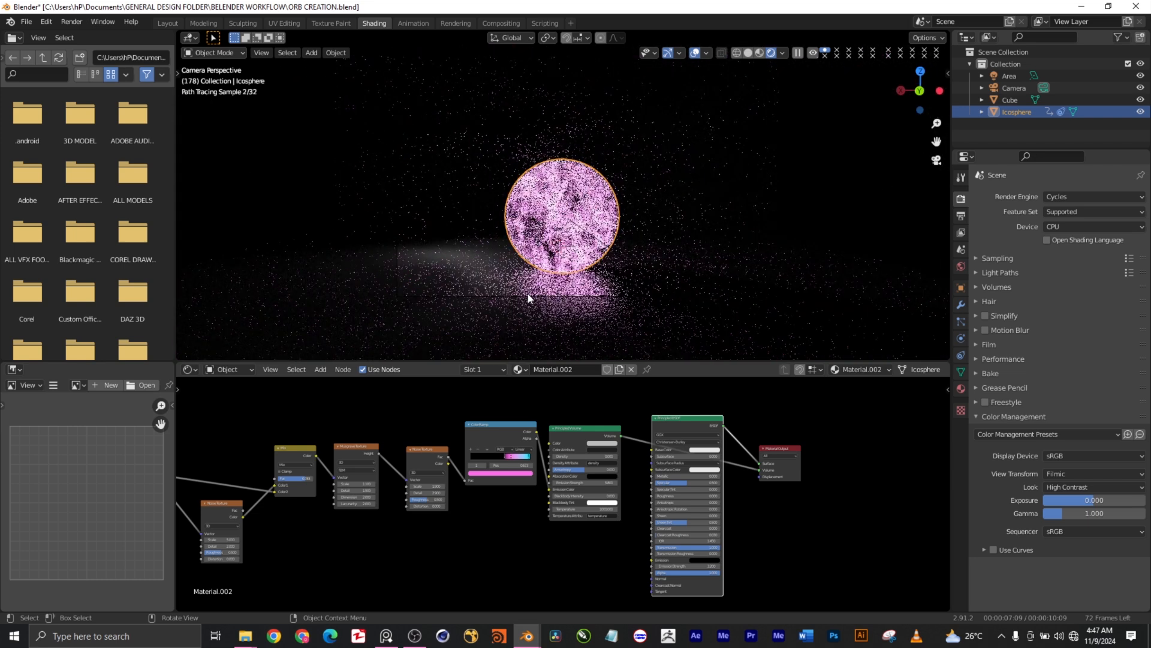
middle_drag(532, 564, 656, 558)
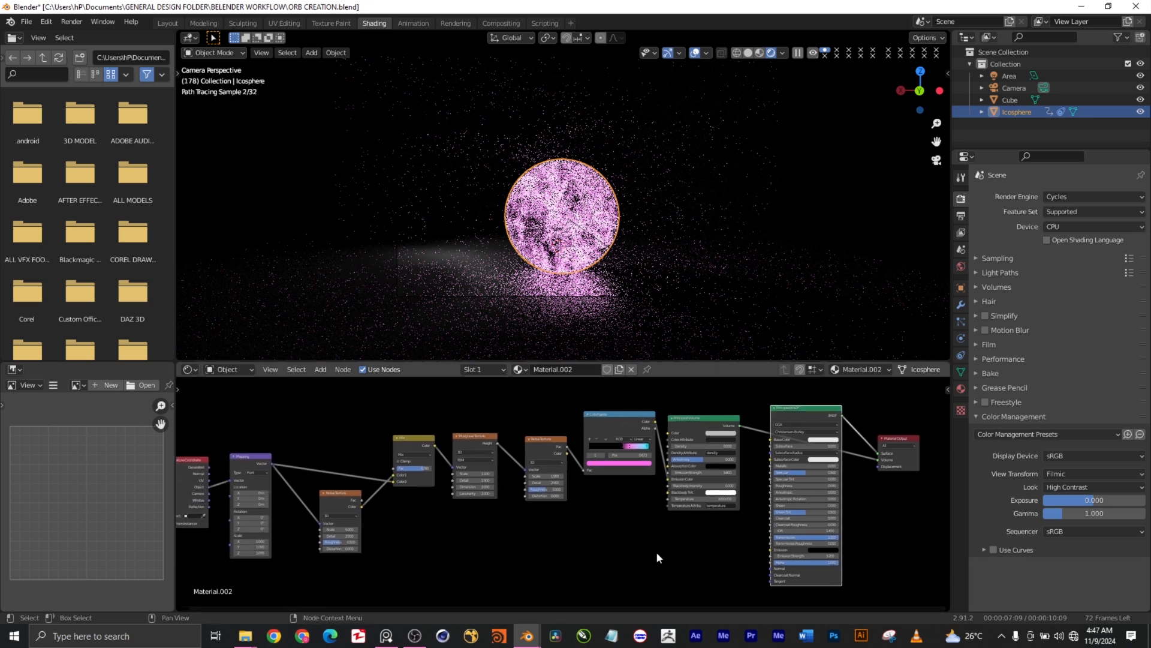
scroll(656, 551, down, 1)
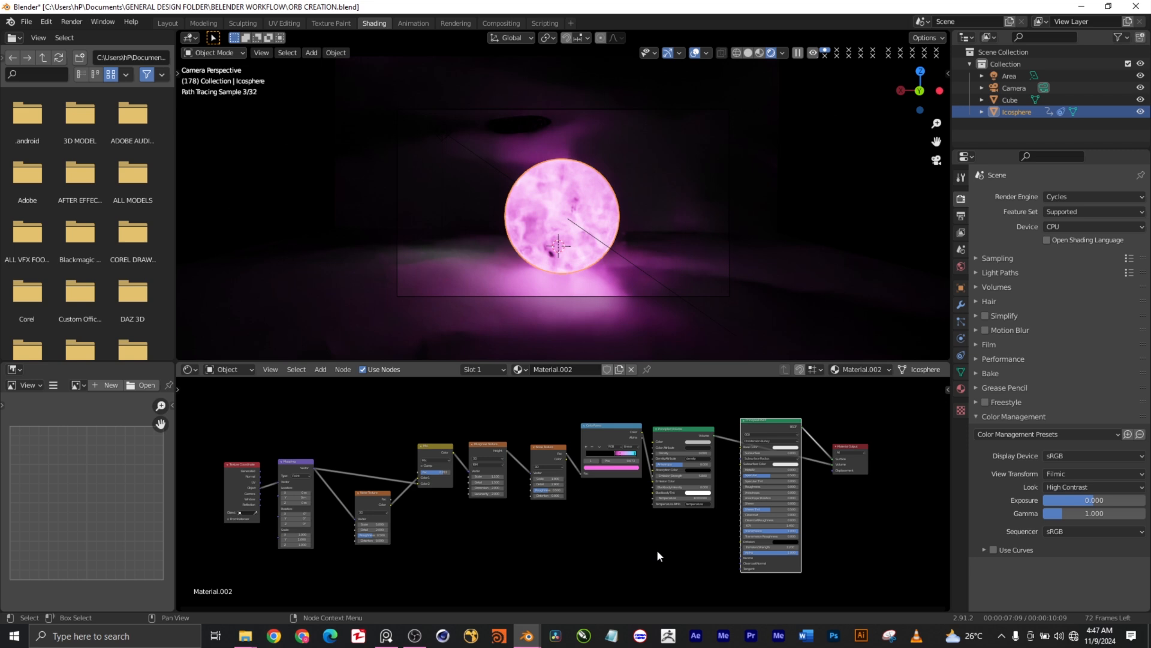